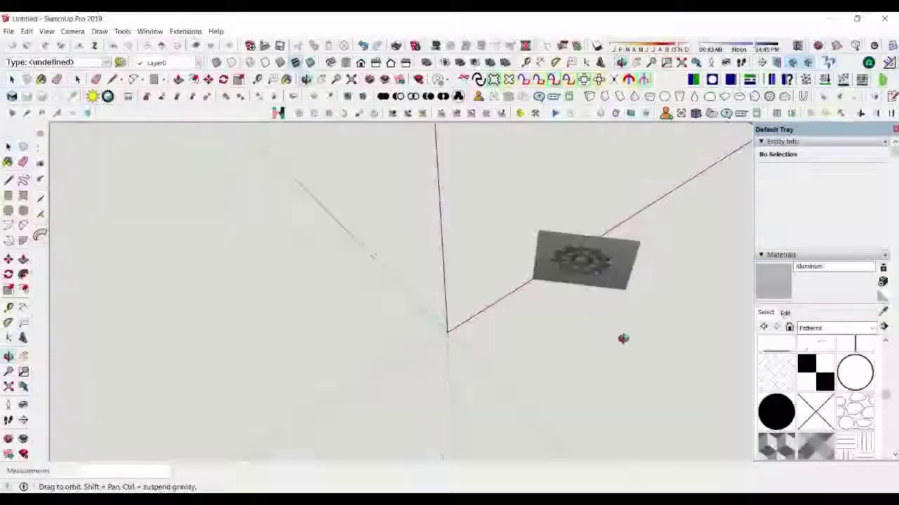
Step: Orbit the view around the imported gear reference picture on its plate
{"action": "middle_click_drag", "start_coordinate": [624, 341], "coordinate": [620, 267]}
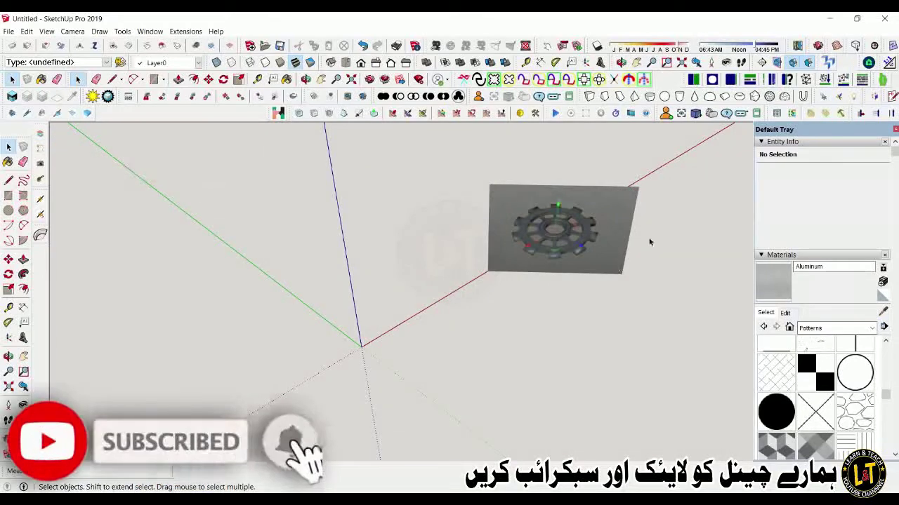
Step: Move the gear image plate by its corner to a new spot
{"action": "scroll", "coordinate": [612, 207], "scroll_direction": "up", "scroll_amount": 2}
{"action": "scroll", "coordinate": [699, 262], "scroll_direction": "down", "scroll_amount": 2}
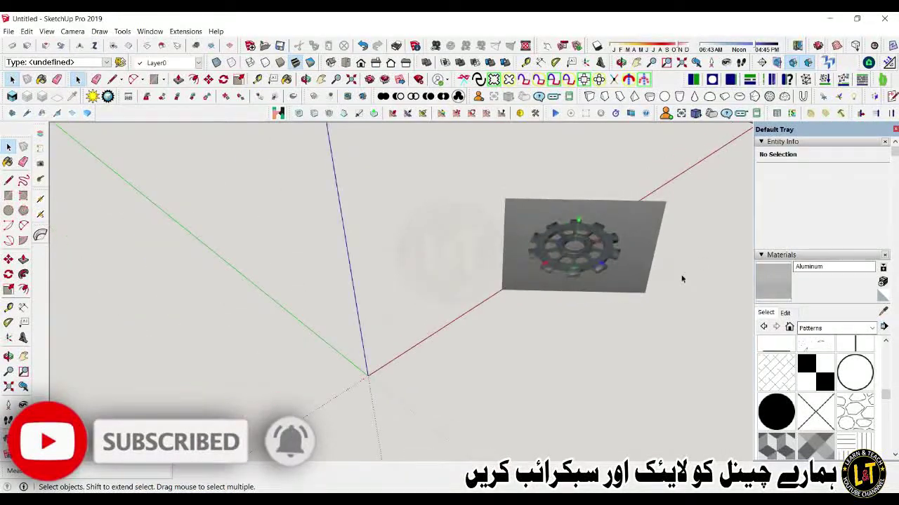
{"action": "key", "text": "m"}
{"action": "left_click", "coordinate": [500, 290]}
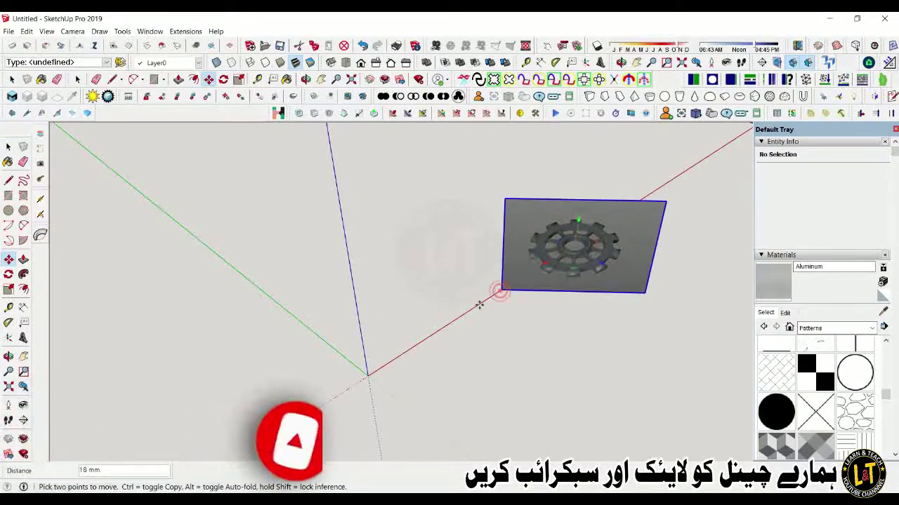
{"action": "left_click", "coordinate": [434, 335]}
Step: Stand the blue axis upright and slide the plate 140 mm farther out along red
{"action": "mouse_move", "coordinate": [608, 310]}
{"action": "middle_mouse_down"}
{"action": "mouse_move", "coordinate": [471, 377]}
{"action": "mouse_move", "coordinate": [607, 327]}
{"action": "mouse_move", "coordinate": [597, 281]}
{"action": "middle_mouse_up"}
{"action": "key", "text": "m"}
{"action": "scroll", "coordinate": [557, 222], "scroll_direction": "up", "scroll_amount": 3}
{"action": "scroll", "coordinate": [569, 211], "scroll_direction": "up", "scroll_amount": 2}
{"action": "scroll", "coordinate": [590, 196], "scroll_direction": "up", "scroll_amount": 2}
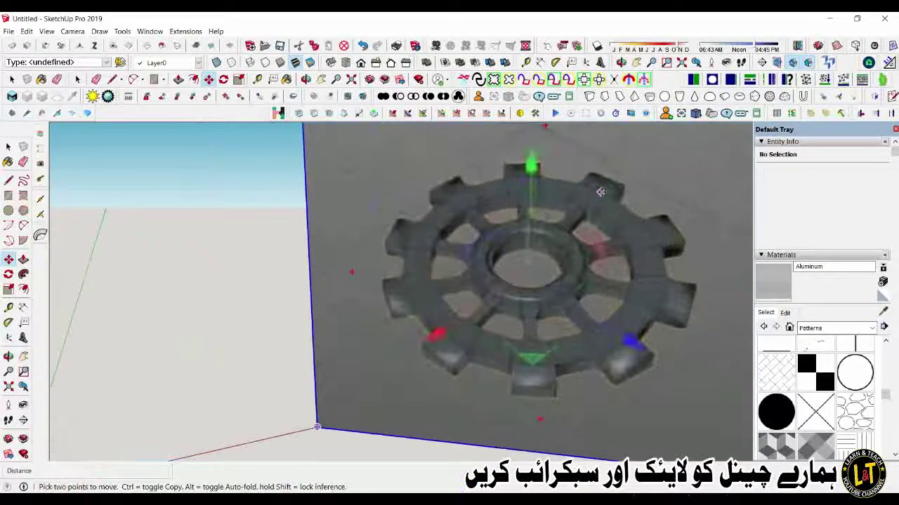
{"action": "scroll", "coordinate": [537, 319], "scroll_direction": "down", "scroll_amount": 3}
{"action": "scroll", "coordinate": [373, 377], "scroll_direction": "down", "scroll_amount": 2}
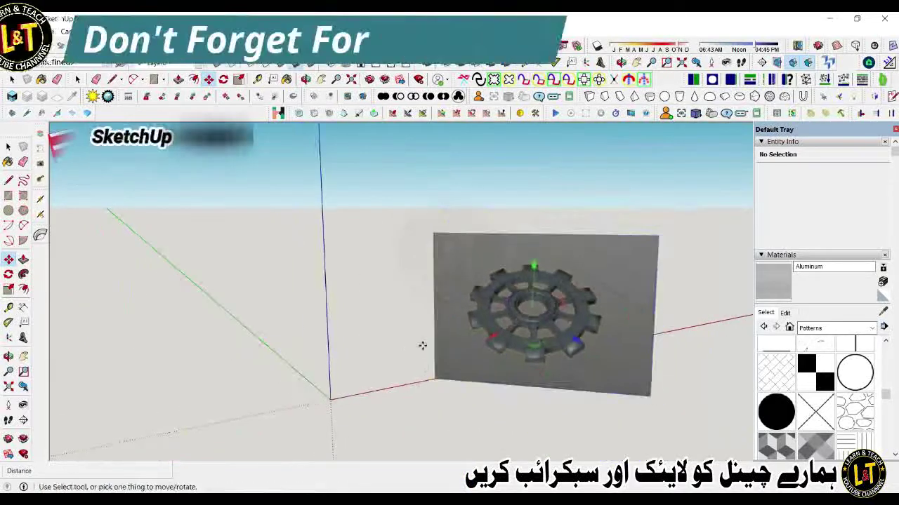
{"action": "scroll", "coordinate": [442, 309], "scroll_direction": "down", "scroll_amount": 1}
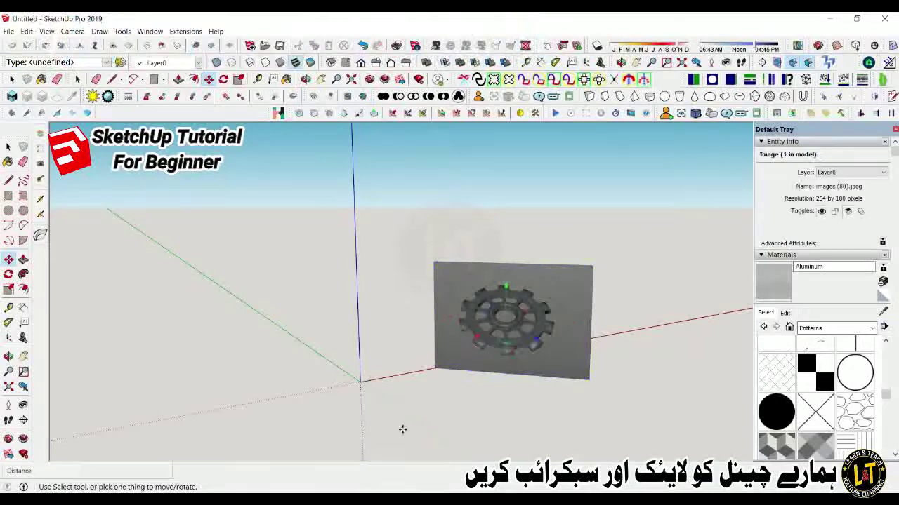
{"action": "scroll", "coordinate": [355, 381], "scroll_direction": "up", "scroll_amount": 2}
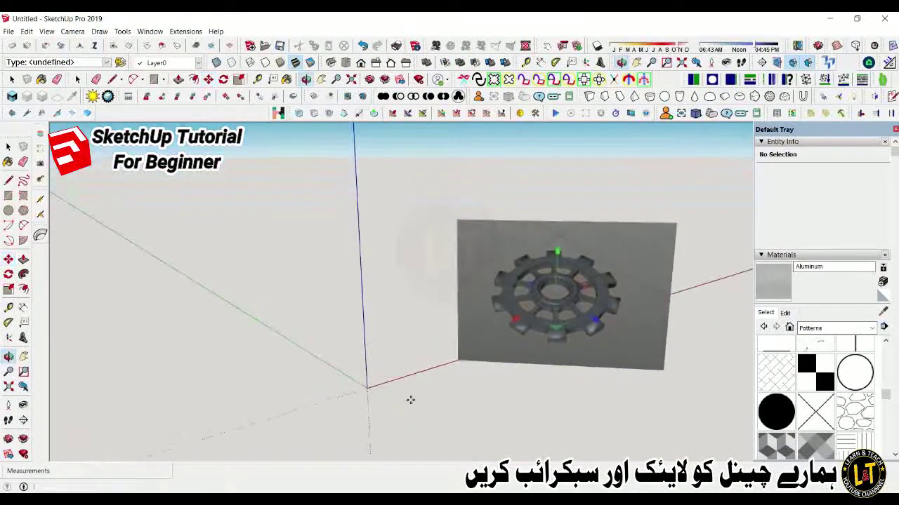
{"action": "scroll", "coordinate": [414, 398], "scroll_direction": "up", "scroll_amount": 2}
{"action": "scroll", "coordinate": [411, 393], "scroll_direction": "up", "scroll_amount": 1}
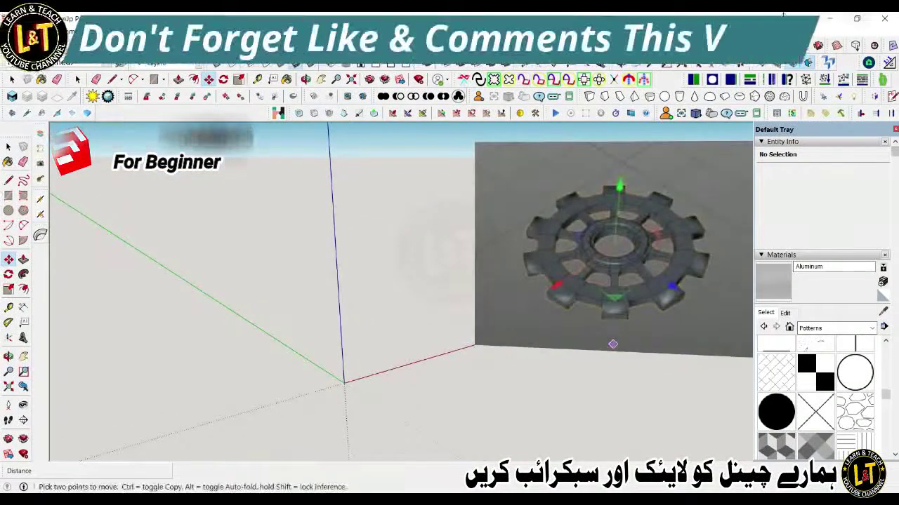
{"action": "scroll", "coordinate": [438, 270], "scroll_direction": "down", "scroll_amount": 2}
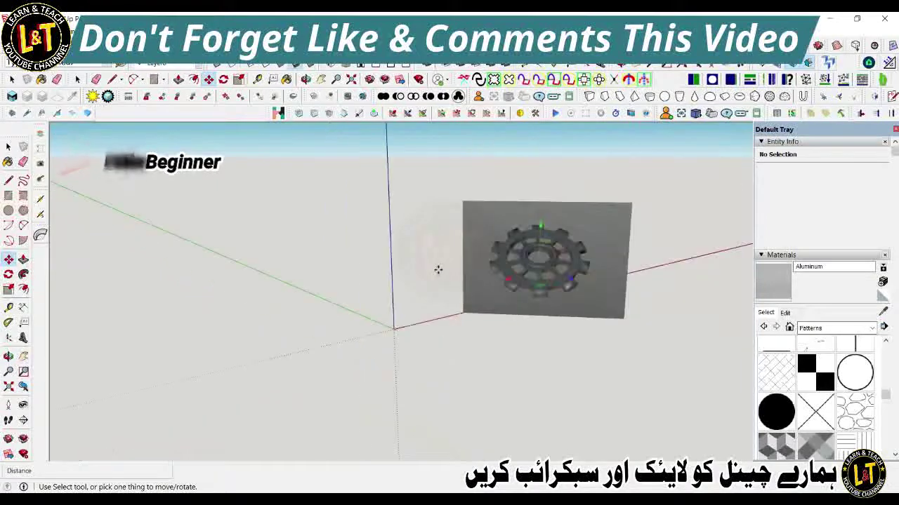
{"action": "scroll", "coordinate": [461, 319], "scroll_direction": "up", "scroll_amount": 1}
{"action": "left_click", "coordinate": [461, 319]}
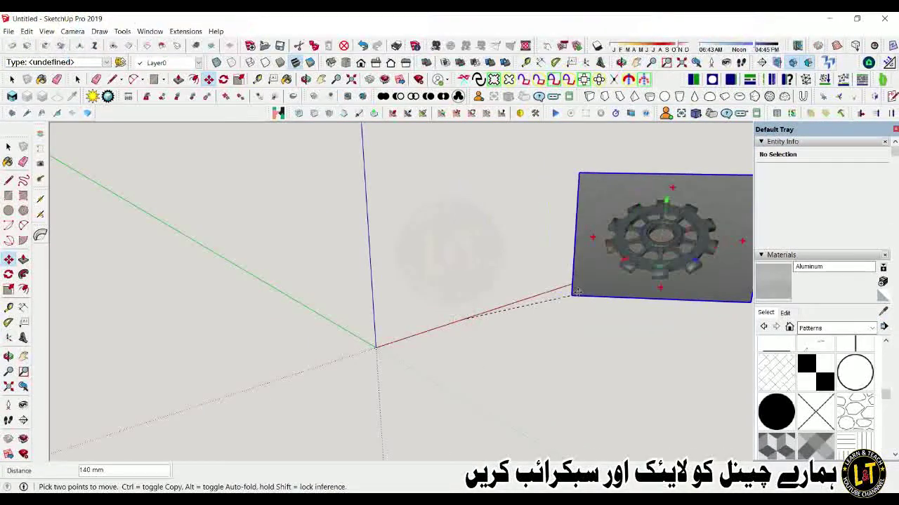
{"action": "left_click", "coordinate": [575, 284]}
{"action": "key", "text": "space"}
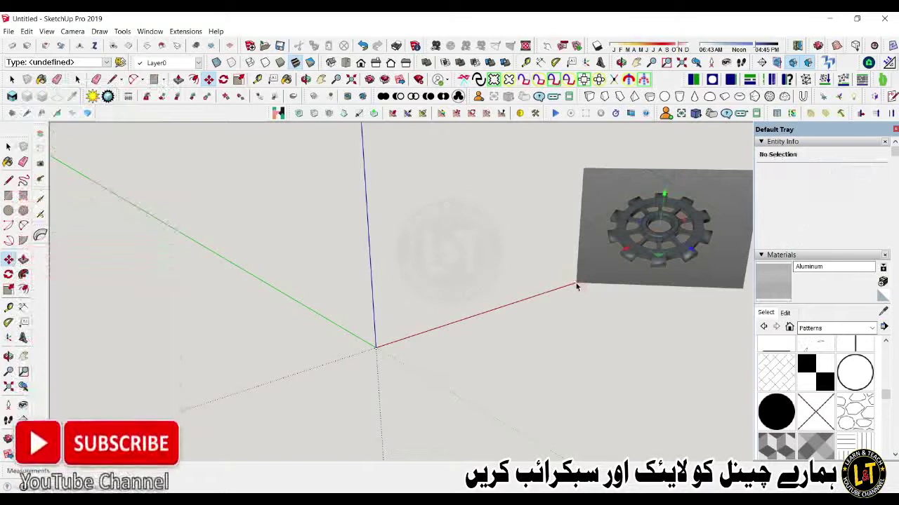
Step: Start the disc's circle centred at the origin, entering 10 for its size
{"action": "left_click", "coordinate": [375, 347]}
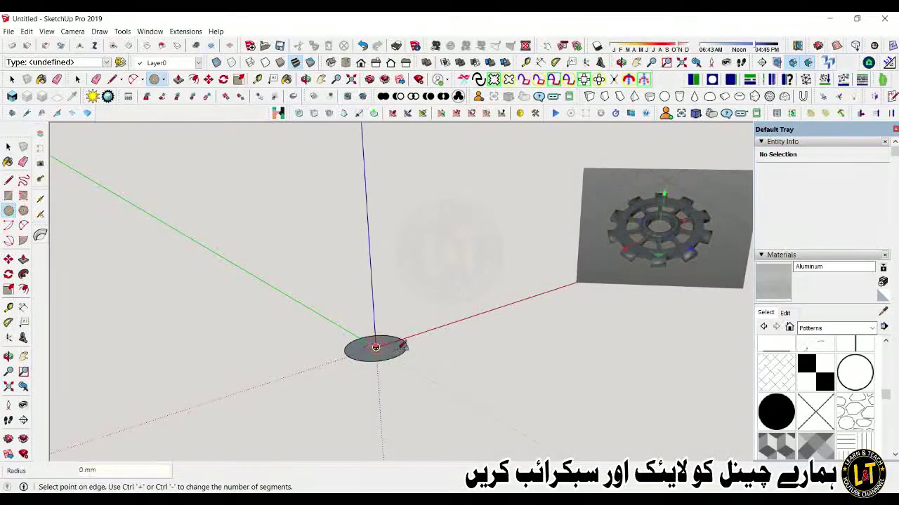
{"action": "type", "text": "10"}
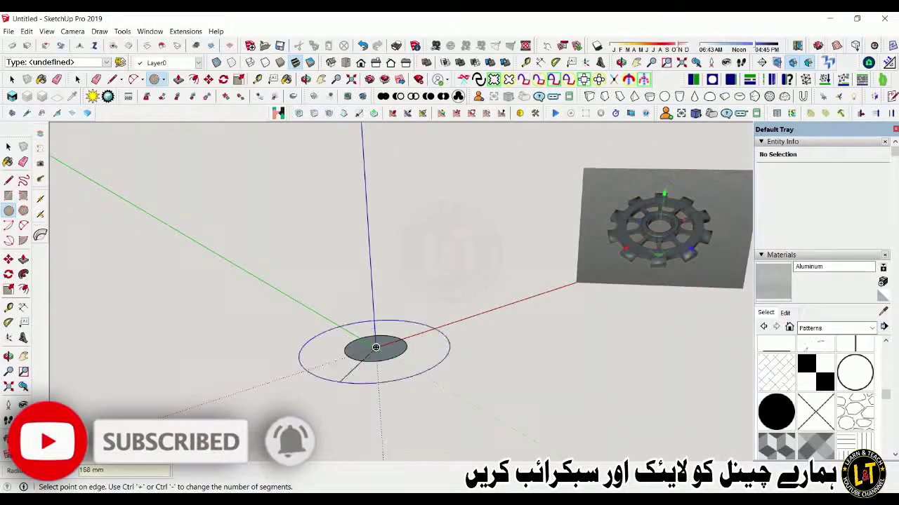
{"action": "key", "text": "Escape"}
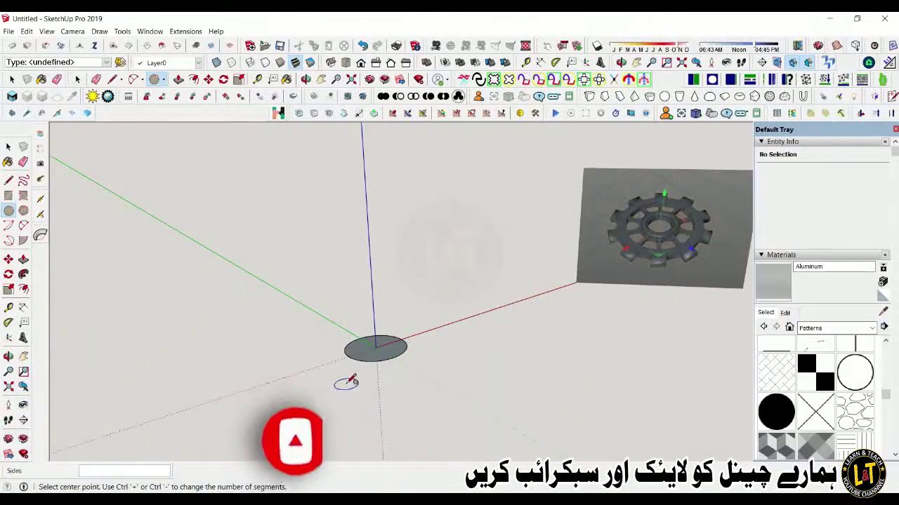
Step: Offset the disc's edge outward twice to form concentric rings
{"action": "key", "text": "f"}
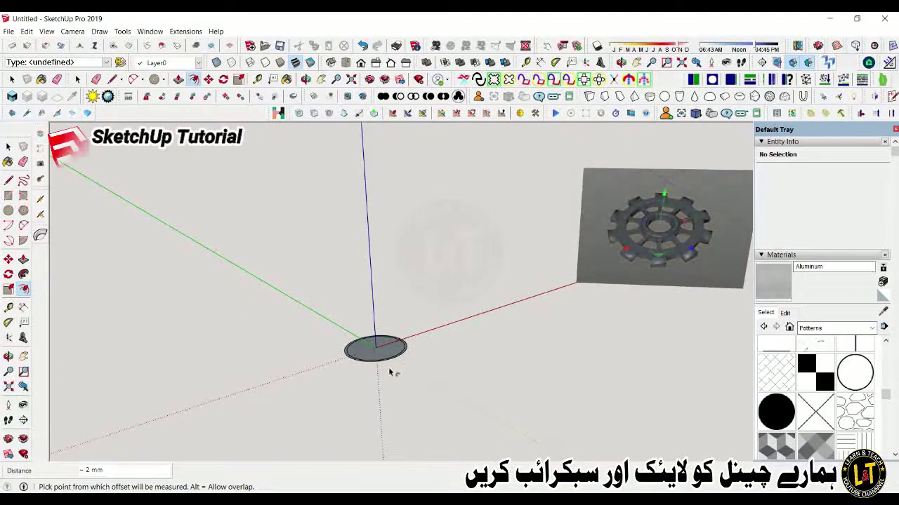
{"action": "scroll", "coordinate": [390, 372], "scroll_direction": "up", "scroll_amount": 2}
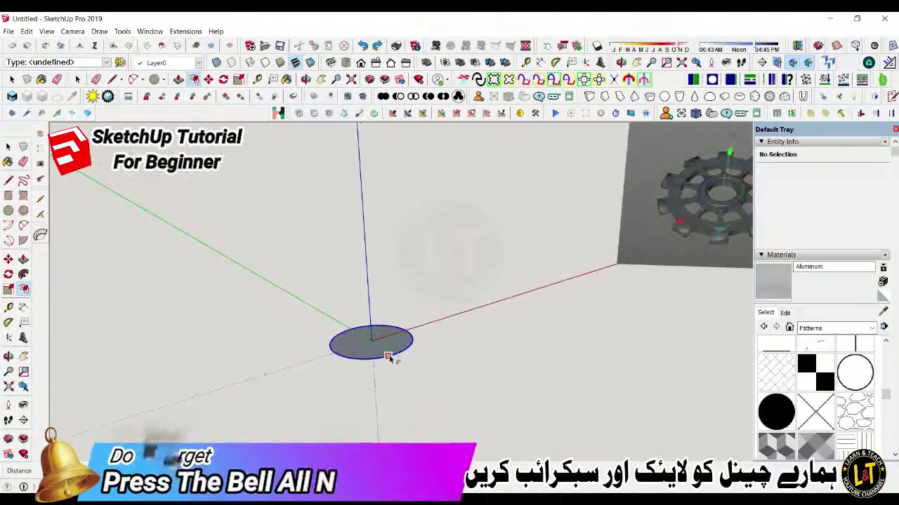
{"action": "left_click", "coordinate": [397, 370]}
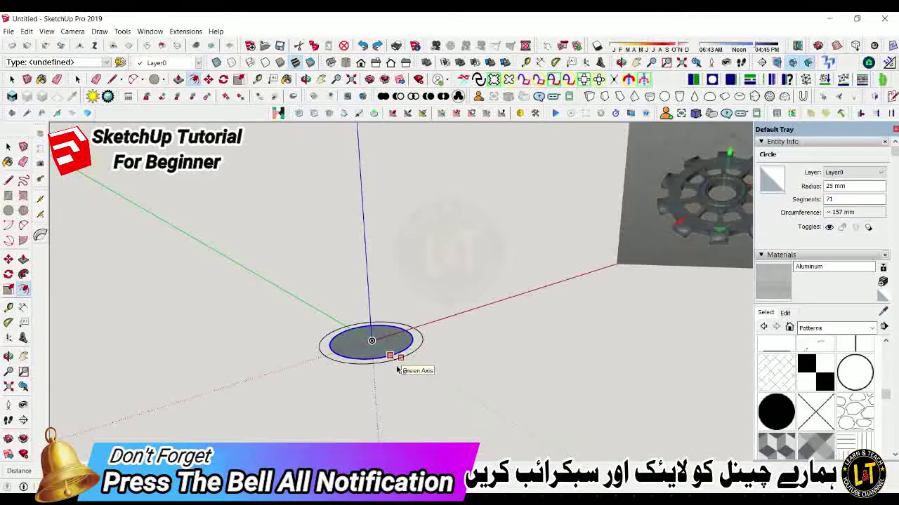
{"action": "left_click", "coordinate": [401, 368]}
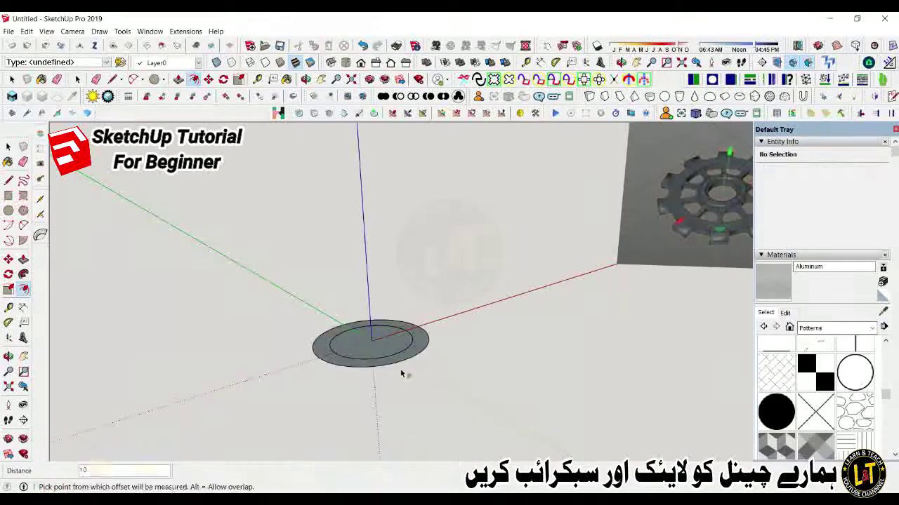
{"action": "left_click", "coordinate": [401, 368]}
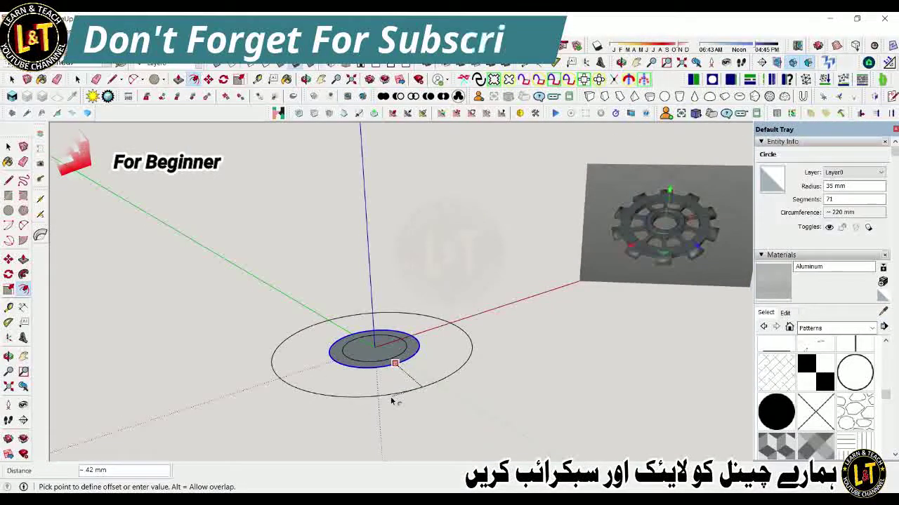
{"action": "left_click", "coordinate": [394, 378]}
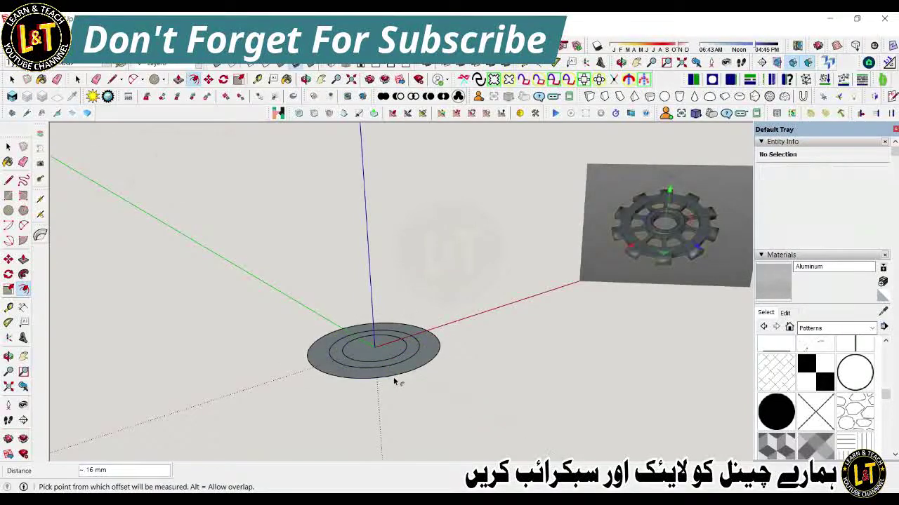
Step: Set the outer 65 mm circle to 20 segments in Entity Info
{"action": "scroll", "coordinate": [370, 395], "scroll_direction": "up", "scroll_amount": 2}
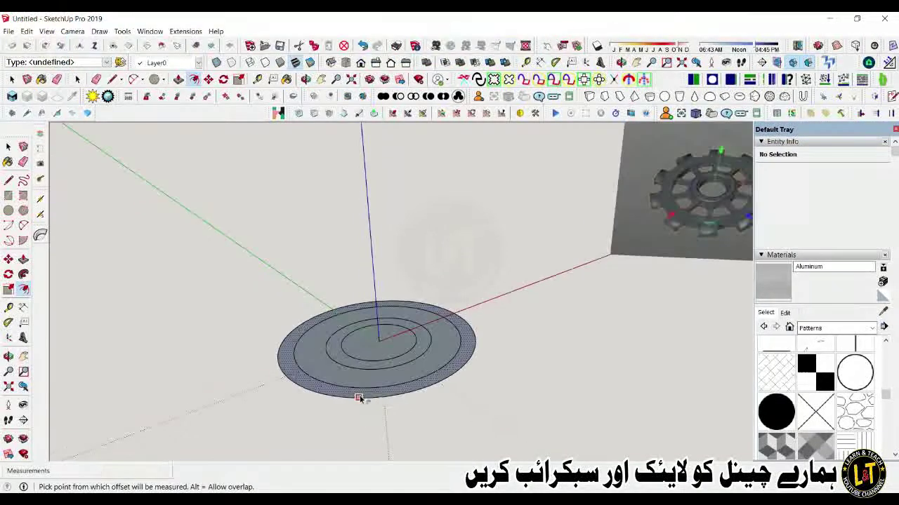
{"action": "key", "text": "space"}
{"action": "left_click", "coordinate": [386, 397]}
{"action": "left_click", "coordinate": [829, 199]}
{"action": "middle_click_drag", "start_coordinate": [745, 208], "coordinate": [707, 212]}
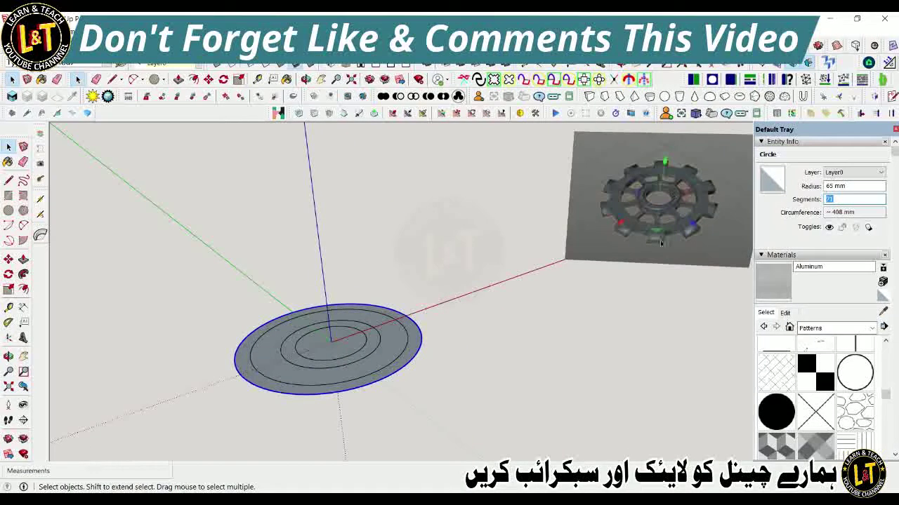
{"action": "type", "text": "20"}
{"action": "scroll", "coordinate": [311, 418], "scroll_direction": "up", "scroll_amount": 2}
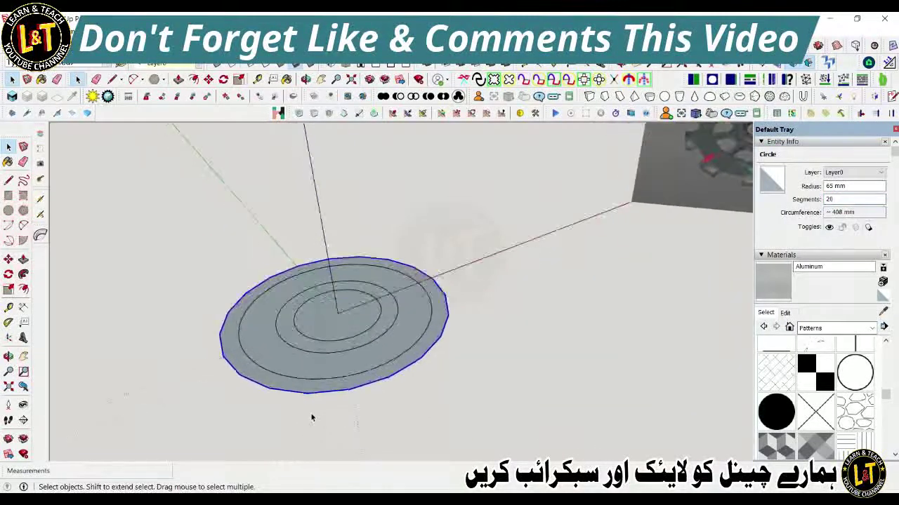
Step: Finish the small rectangle just outside the disc's rim, group it, and select the group
{"action": "middle_click_drag", "start_coordinate": [347, 401], "coordinate": [351, 397]}
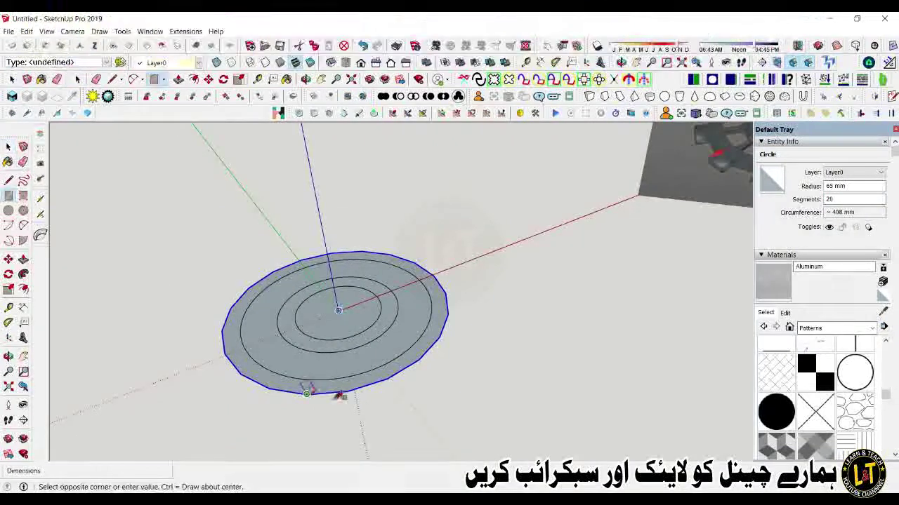
{"action": "scroll", "coordinate": [330, 397], "scroll_direction": "up", "scroll_amount": 2}
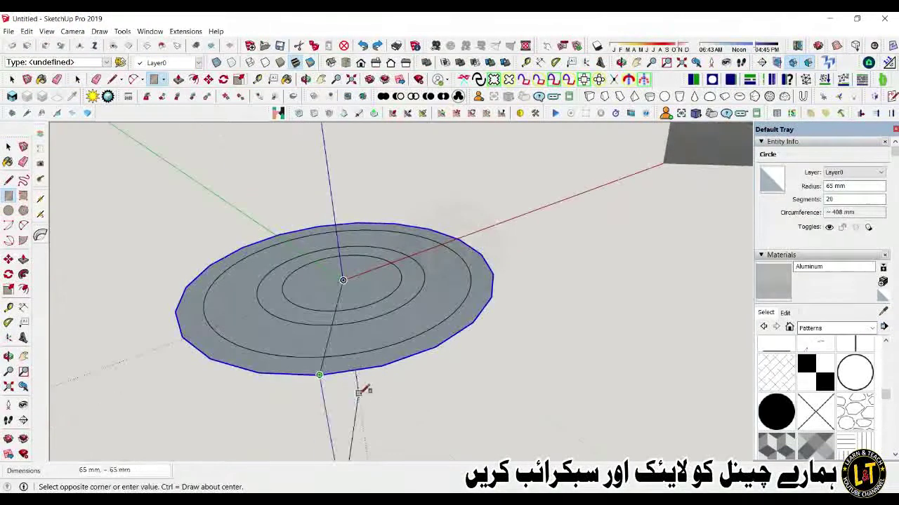
{"action": "left_click", "coordinate": [298, 406]}
{"action": "right_click", "coordinate": [302, 400]}
{"action": "left_click", "coordinate": [332, 274]}
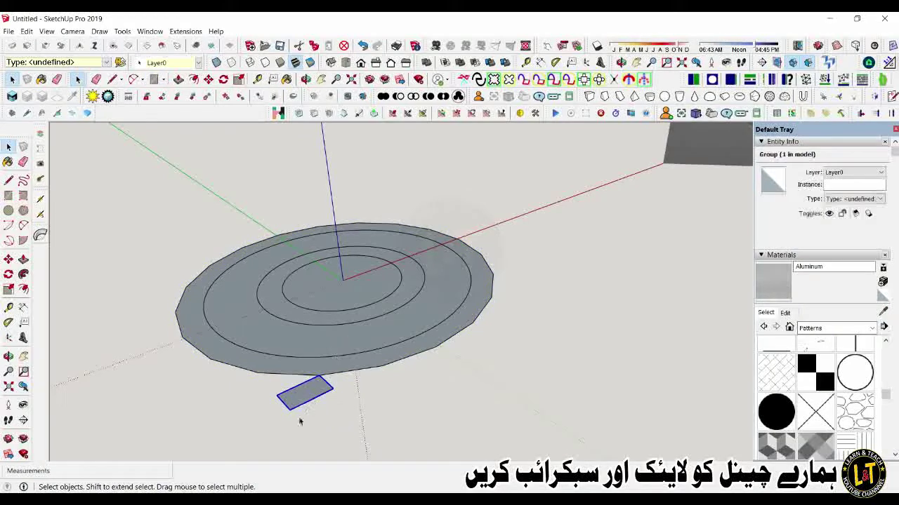
{"action": "left_click", "coordinate": [289, 408]}
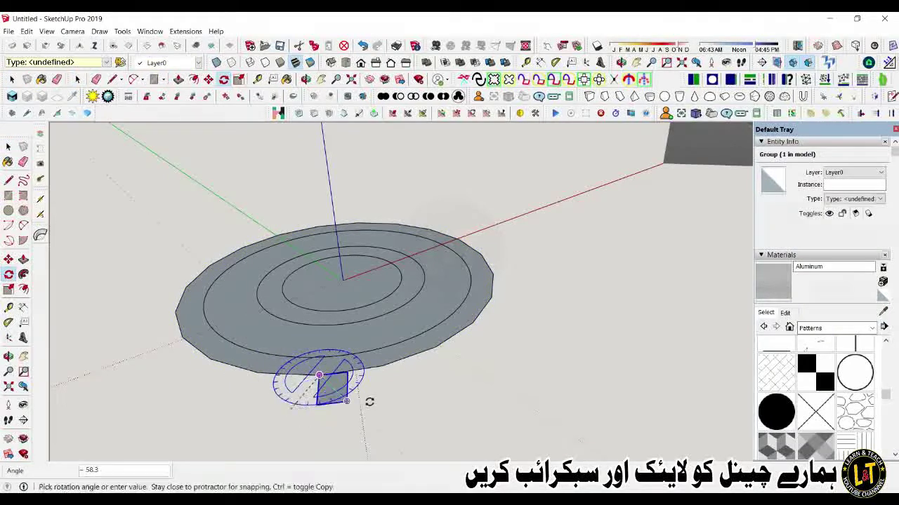
{"action": "key", "text": "Escape"}
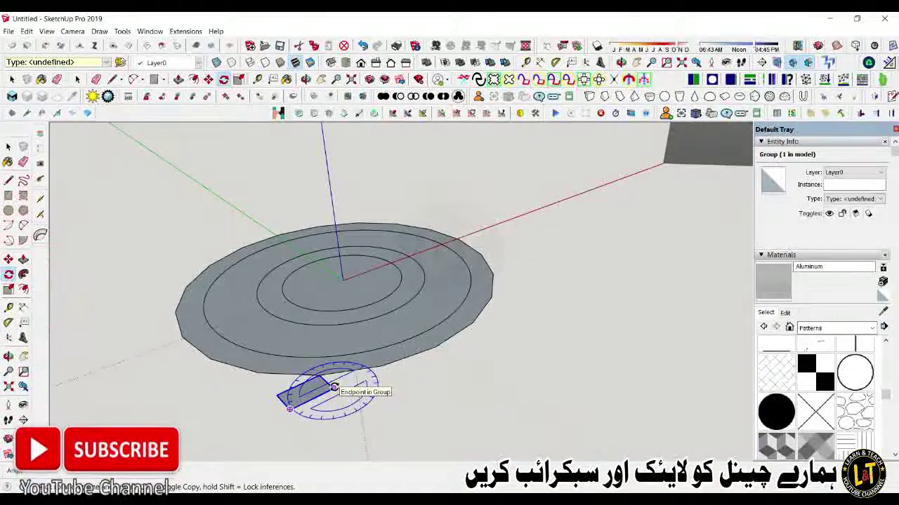
{"action": "key", "text": "space"}
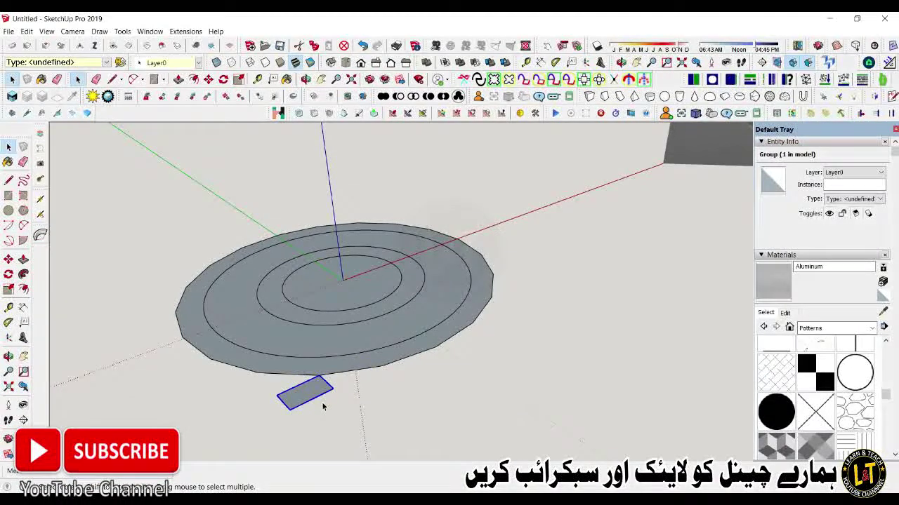
{"action": "triple_click", "coordinate": [312, 400]}
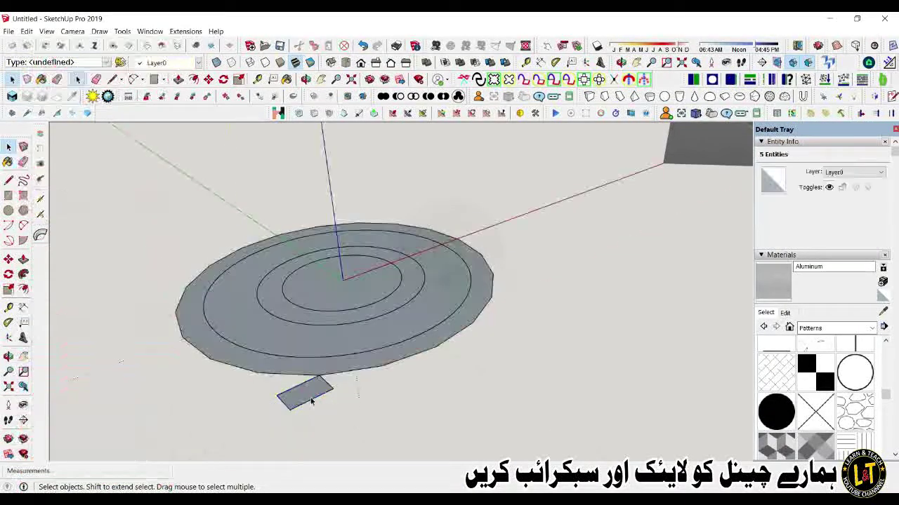
Step: Rotate the rectangle group to 151.8° against the disc's rim
{"action": "left_click", "coordinate": [309, 397]}
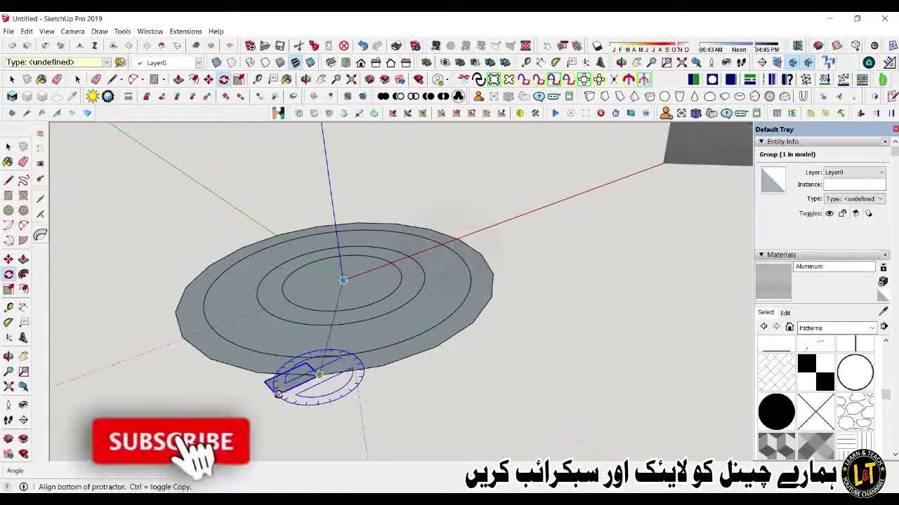
{"action": "left_click", "coordinate": [313, 379]}
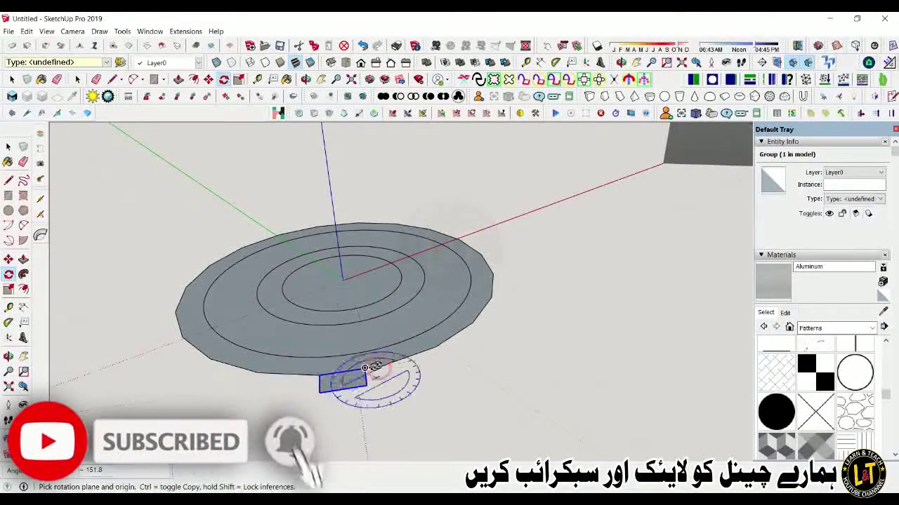
{"action": "scroll", "coordinate": [365, 368], "scroll_direction": "up", "scroll_amount": 2}
{"action": "scroll", "coordinate": [368, 363], "scroll_direction": "up", "scroll_amount": 2}
Step: Scale the rectangle longer along red and 1.27 times along green
{"action": "key", "text": "s"}
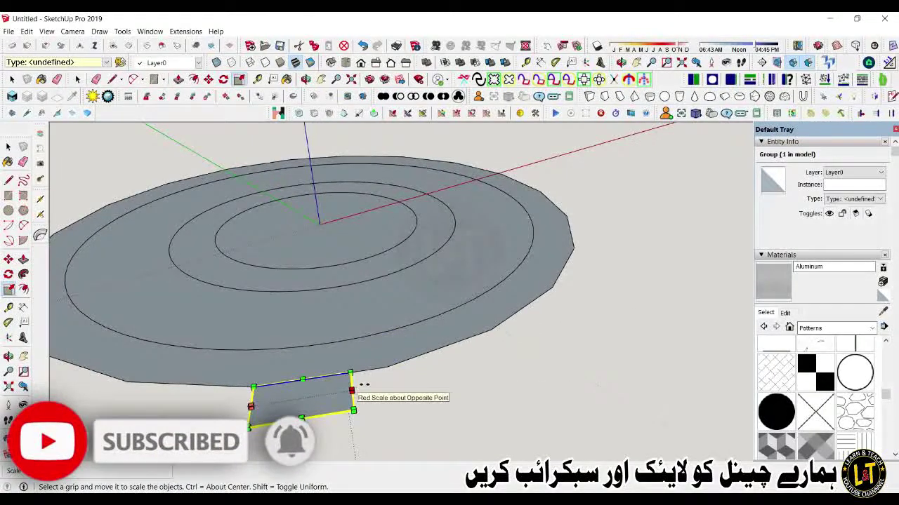
{"action": "left_click_drag", "start_coordinate": [381, 371], "coordinate": [401, 371]}
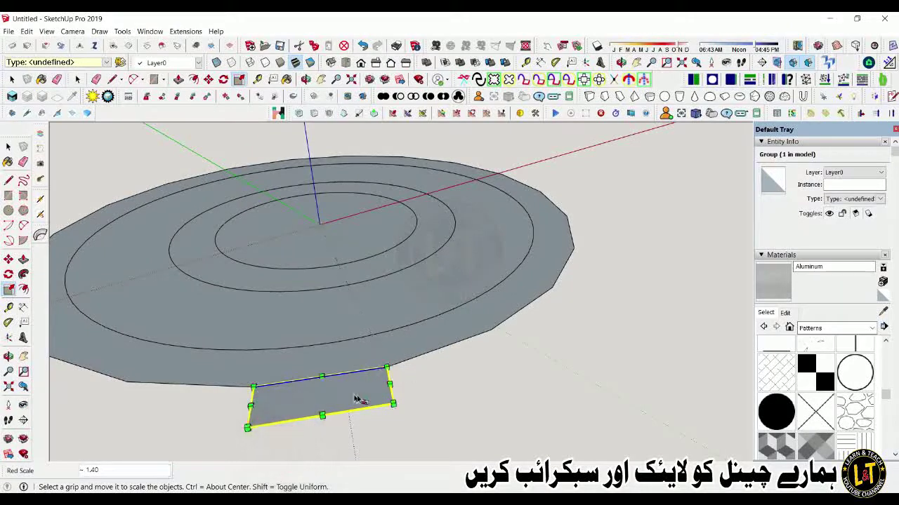
{"action": "key", "text": "space"}
{"action": "middle_click_drag", "start_coordinate": [390, 409], "coordinate": [492, 361]}
{"action": "scroll", "coordinate": [512, 355], "scroll_direction": "down", "scroll_amount": 2}
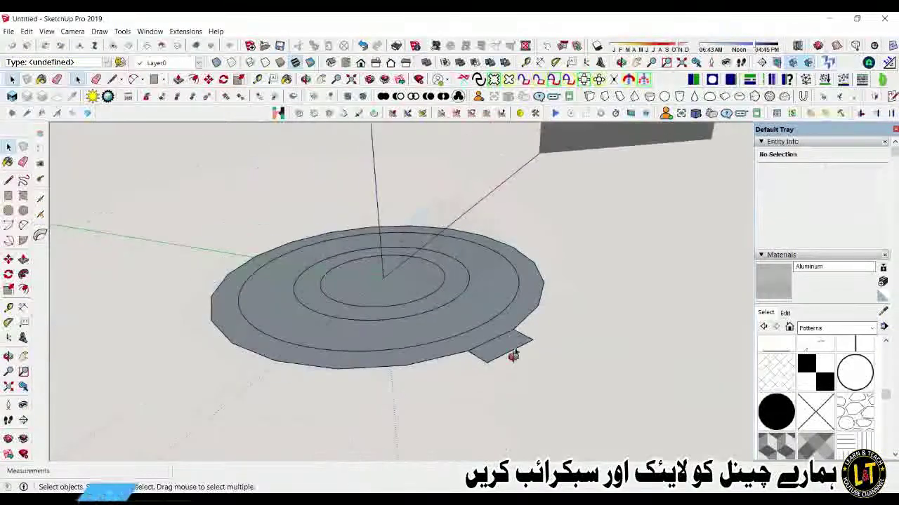
{"action": "scroll", "coordinate": [482, 367], "scroll_direction": "up", "scroll_amount": 2}
{"action": "scroll", "coordinate": [482, 367], "scroll_direction": "down", "scroll_amount": 1}
{"action": "scroll", "coordinate": [467, 358], "scroll_direction": "down", "scroll_amount": 1}
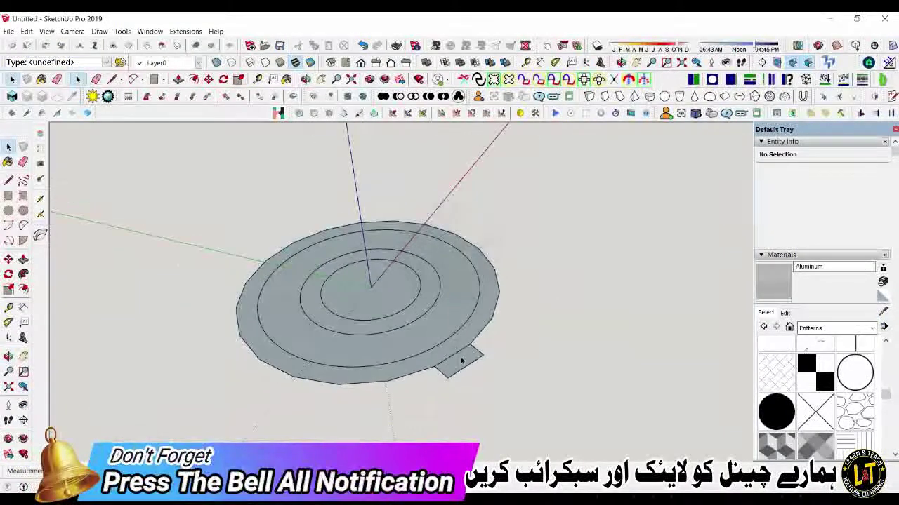
{"action": "scroll", "coordinate": [464, 363], "scroll_direction": "up", "scroll_amount": 2}
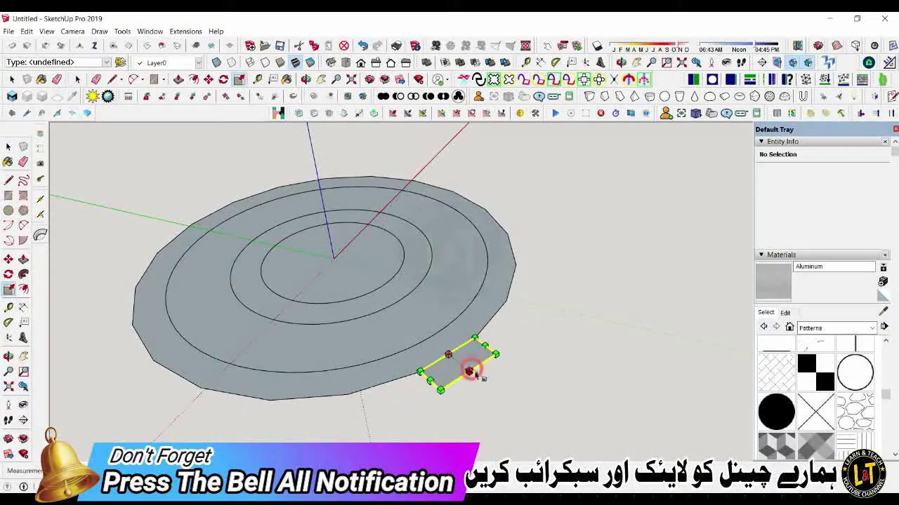
{"action": "left_click_drag", "start_coordinate": [471, 371], "coordinate": [476, 377]}
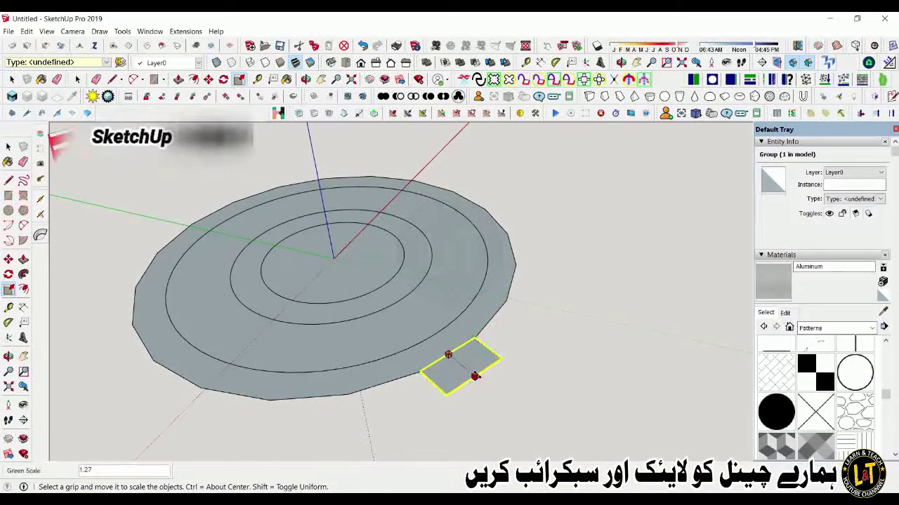
{"action": "key", "text": "space"}
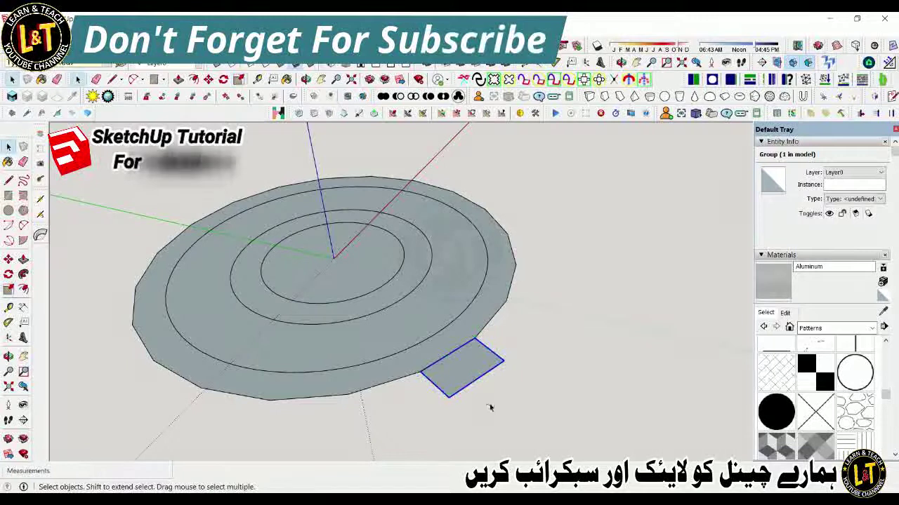
Step: Open the tooth group for editing and select its face
{"action": "left_click", "coordinate": [490, 407]}
{"action": "left_click", "coordinate": [445, 375]}
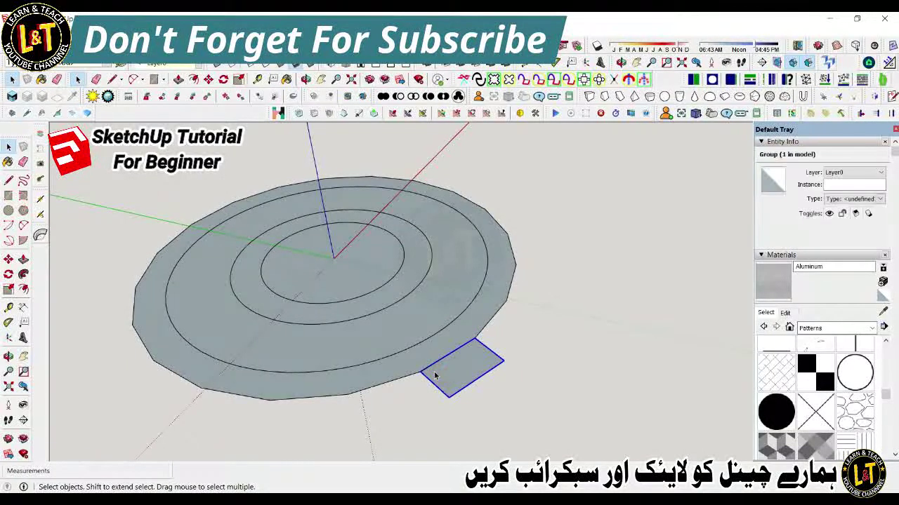
{"action": "scroll", "coordinate": [420, 382], "scroll_direction": "down", "scroll_amount": 1}
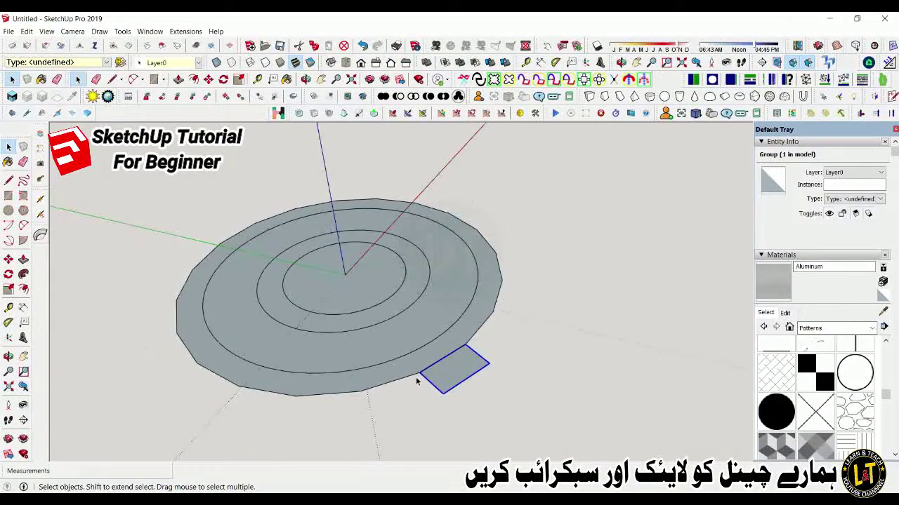
{"action": "left_click", "coordinate": [531, 387]}
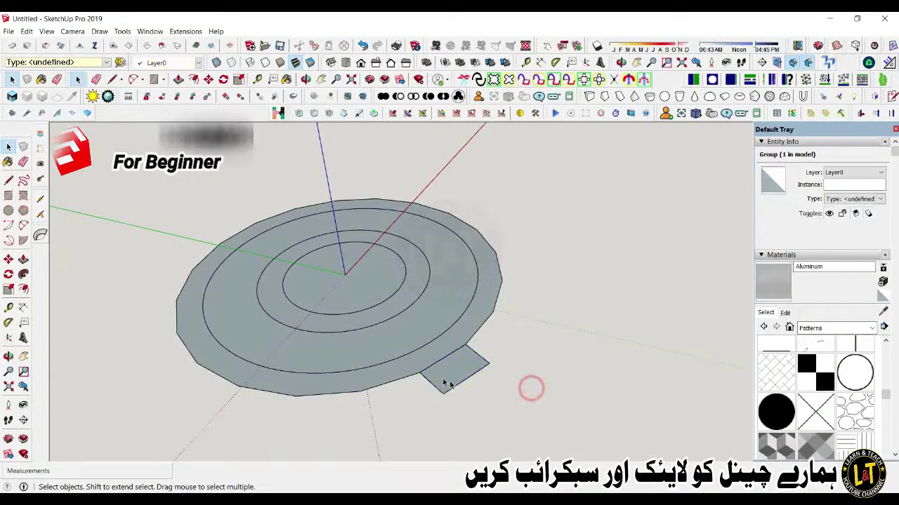
{"action": "scroll", "coordinate": [442, 379], "scroll_direction": "up", "scroll_amount": 2}
{"action": "double_click", "coordinate": [439, 378]}
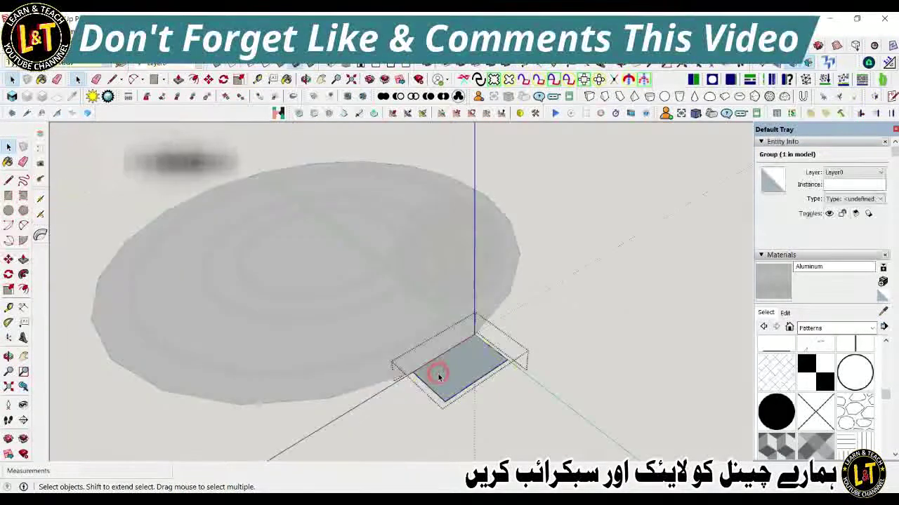
{"action": "left_click", "coordinate": [439, 378]}
{"action": "right_click", "coordinate": [438, 379]}
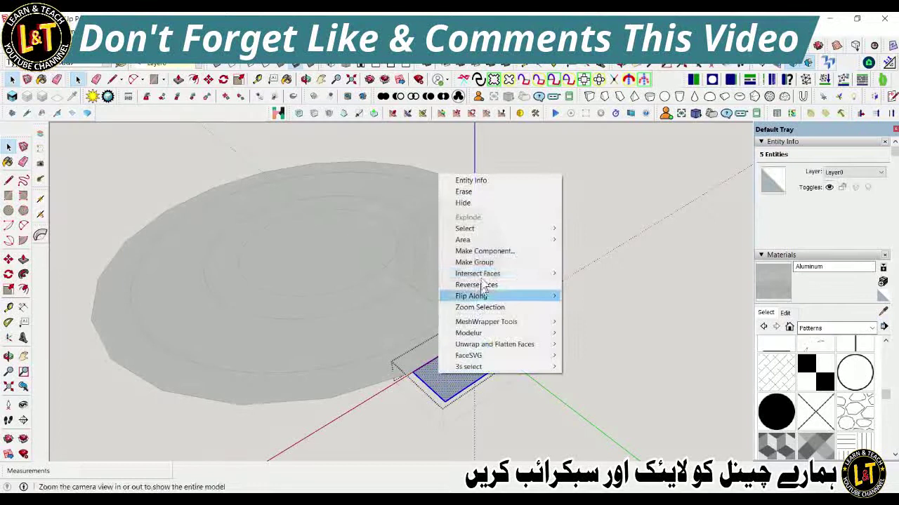
Step: Make the tooth face a component with the definition name 'Point'
{"action": "left_click", "coordinate": [480, 254]}
{"action": "type", "text": "Point"}
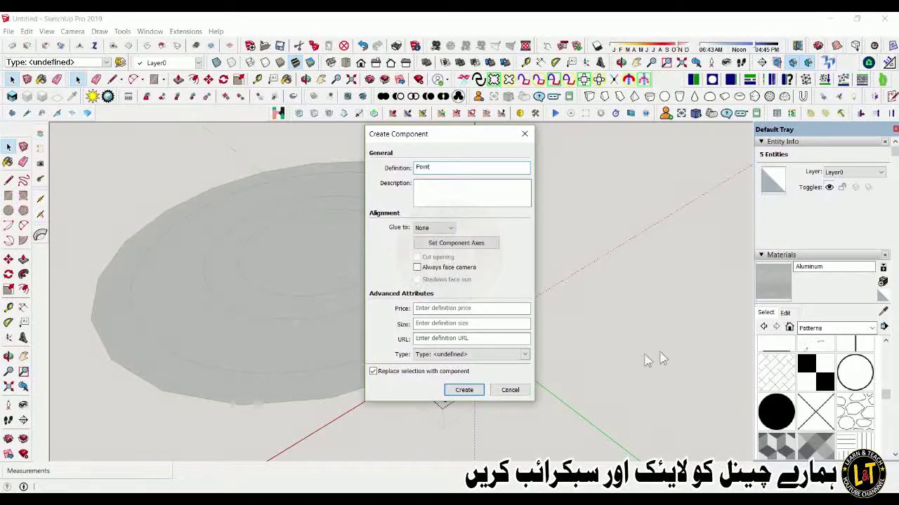
{"action": "left_click", "coordinate": [463, 390]}
{"action": "scroll", "coordinate": [439, 354], "scroll_direction": "down", "scroll_amount": 2}
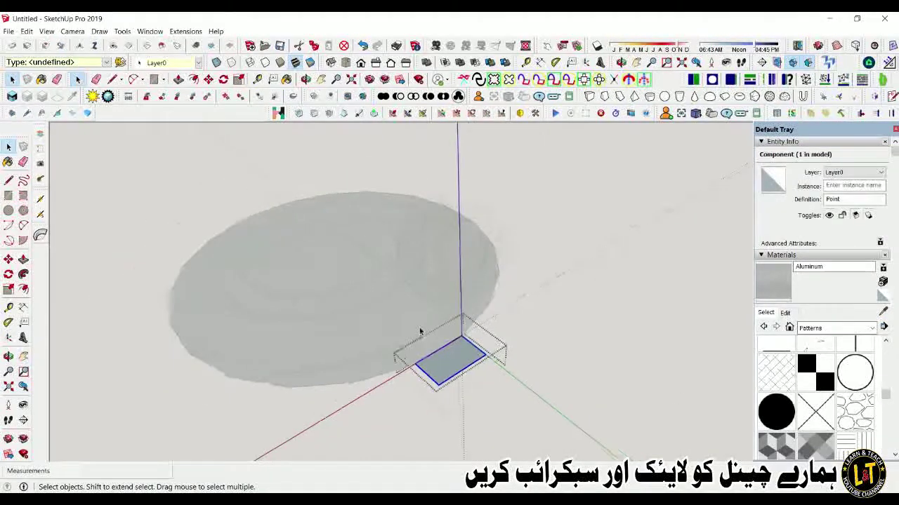
{"action": "scroll", "coordinate": [439, 355], "scroll_direction": "down", "scroll_amount": 1}
{"action": "scroll", "coordinate": [439, 355], "scroll_direction": "down", "scroll_amount": 2}
{"action": "mouse_move", "coordinate": [356, 394]}
{"action": "middle_mouse_down"}
{"action": "mouse_move", "coordinate": [345, 391]}
{"action": "mouse_move", "coordinate": [429, 365]}
{"action": "middle_mouse_up"}
{"action": "left_click", "coordinate": [345, 391]}
Step: Copy the tooth 36° around the disc centre with Rotate and Ctrl
{"action": "left_click", "coordinate": [428, 366]}
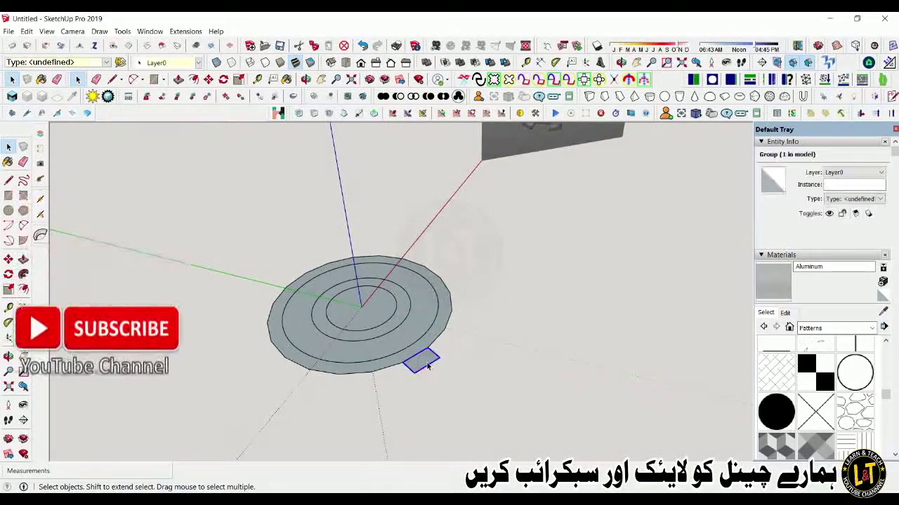
{"action": "left_click", "coordinate": [9, 276]}
{"action": "left_click", "coordinate": [360, 307]}
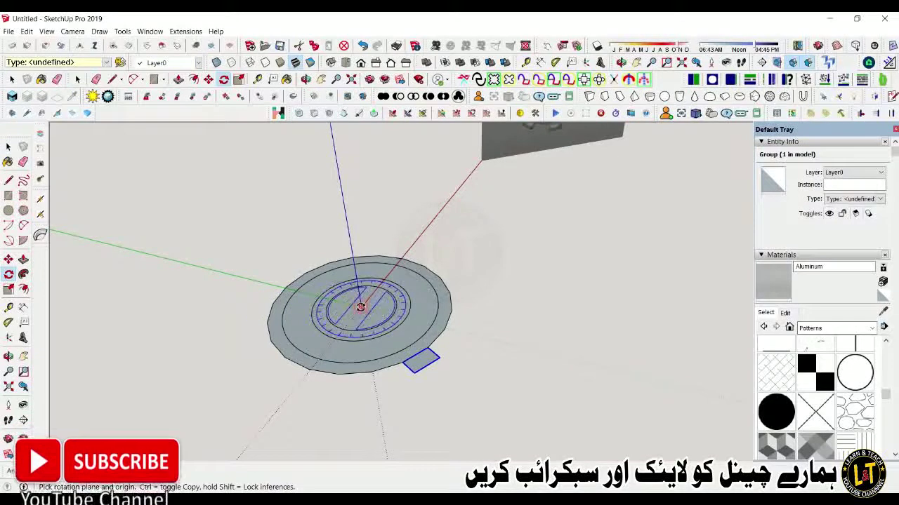
{"action": "scroll", "coordinate": [394, 351], "scroll_direction": "up", "scroll_amount": 3}
{"action": "left_click", "coordinate": [406, 367]}
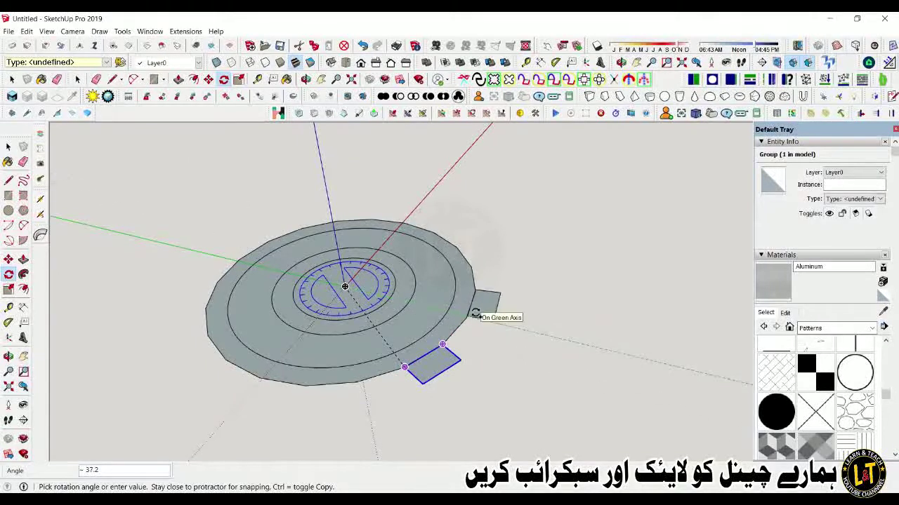
{"action": "scroll", "coordinate": [465, 321], "scroll_direction": "up", "scroll_amount": 2}
{"action": "scroll", "coordinate": [467, 319], "scroll_direction": "up", "scroll_amount": 1}
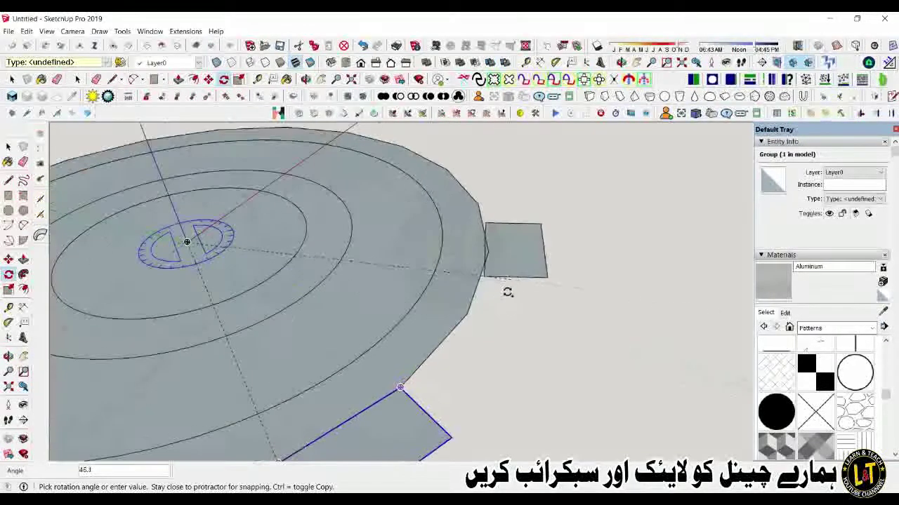
{"action": "scroll", "coordinate": [471, 316], "scroll_direction": "up", "scroll_amount": 2}
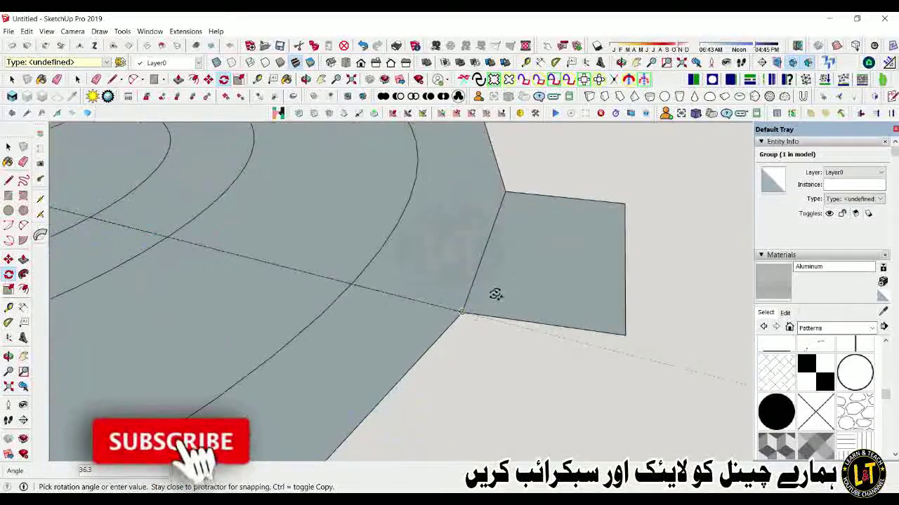
{"action": "scroll", "coordinate": [484, 302], "scroll_direction": "up", "scroll_amount": 1}
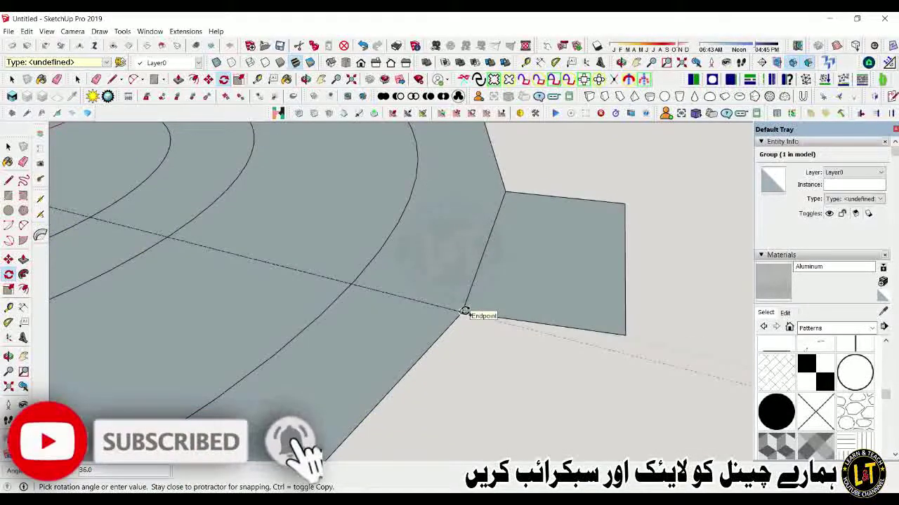
{"action": "left_click", "coordinate": [465, 311]}
Step: Repeat the rotated copy x10 so 11 evenly spaced teeth ring the rim
{"action": "scroll", "coordinate": [451, 271], "scroll_direction": "down", "scroll_amount": 2}
{"action": "scroll", "coordinate": [501, 261], "scroll_direction": "down", "scroll_amount": 2}
{"action": "scroll", "coordinate": [523, 264], "scroll_direction": "down", "scroll_amount": 2}
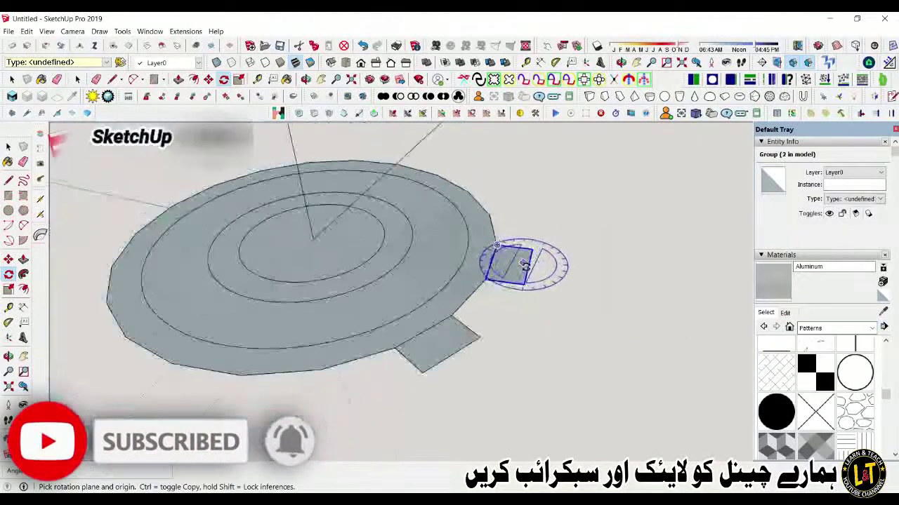
{"action": "scroll", "coordinate": [523, 263], "scroll_direction": "down", "scroll_amount": 2}
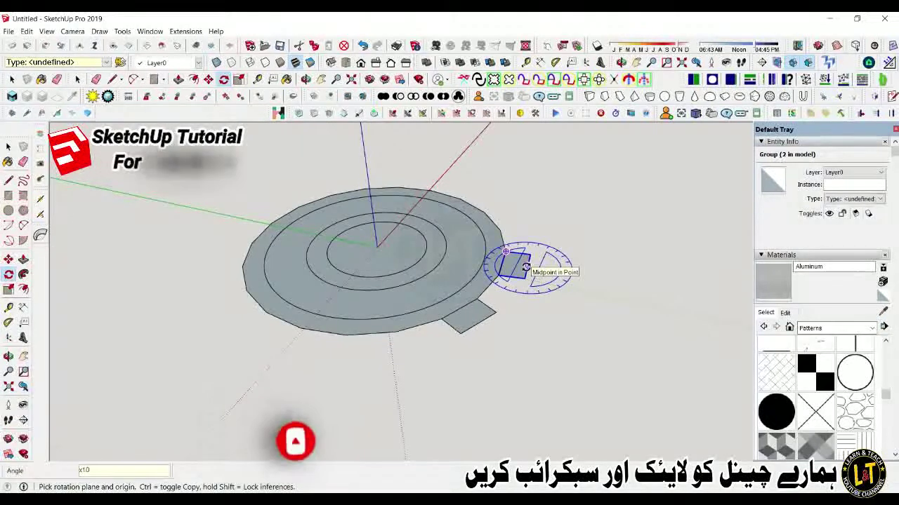
{"action": "type", "text": "x10"}
{"action": "key", "text": "Return"}
{"action": "key", "text": "space"}
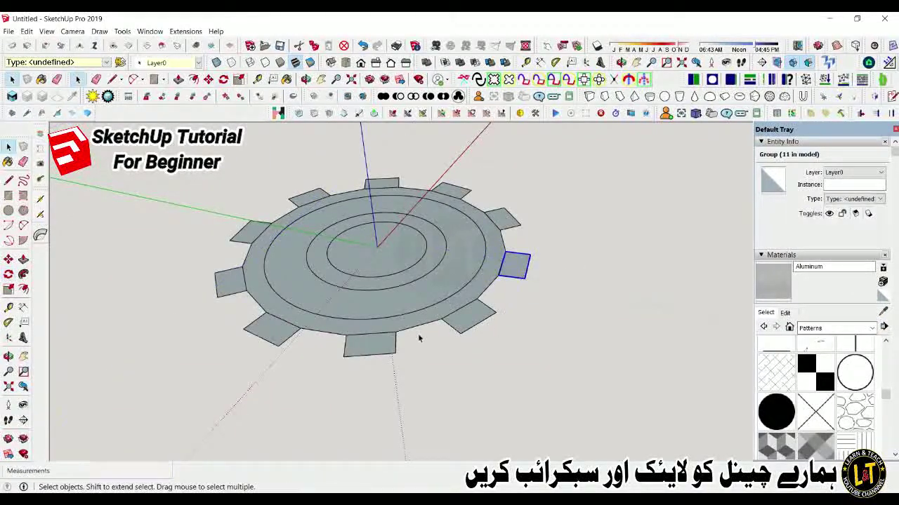
{"action": "scroll", "coordinate": [421, 341], "scroll_direction": "down", "scroll_amount": 2}
{"action": "scroll", "coordinate": [355, 349], "scroll_direction": "down", "scroll_amount": 2}
{"action": "middle_click_drag", "start_coordinate": [395, 273], "coordinate": [451, 393]}
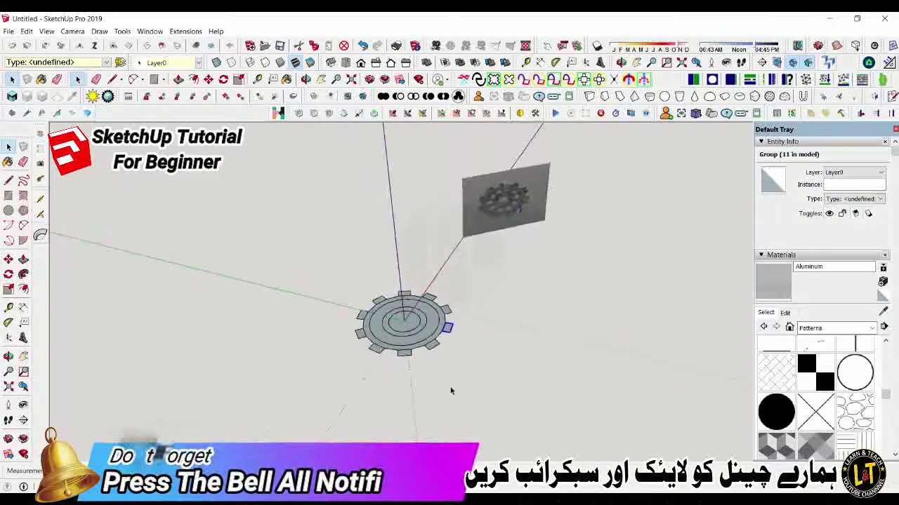
{"action": "scroll", "coordinate": [484, 224], "scroll_direction": "up", "scroll_amount": 3}
{"action": "scroll", "coordinate": [493, 215], "scroll_direction": "up", "scroll_amount": 3}
{"action": "scroll", "coordinate": [493, 215], "scroll_direction": "down", "scroll_amount": 4}
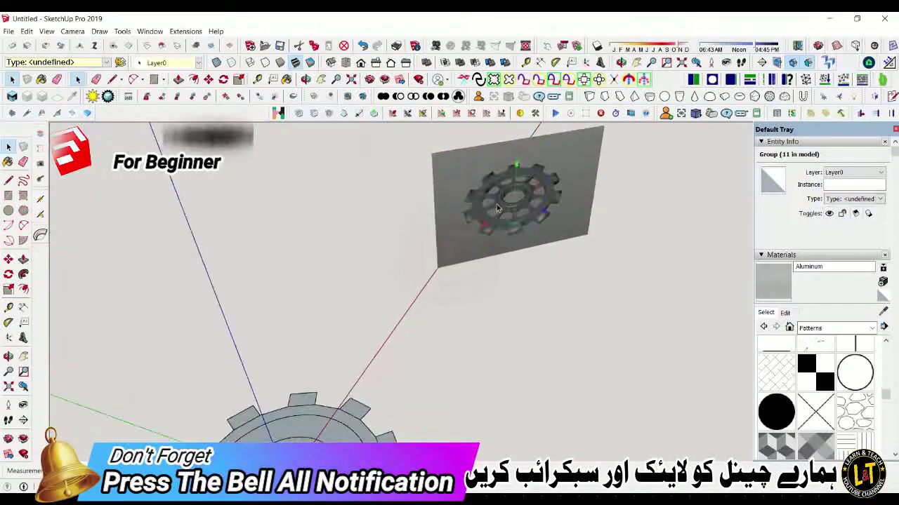
{"action": "scroll", "coordinate": [415, 356], "scroll_direction": "down", "scroll_amount": 2}
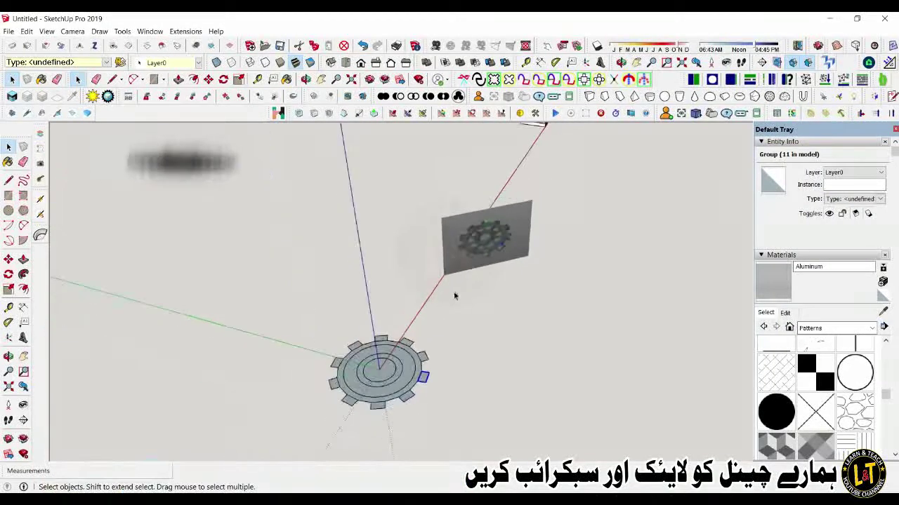
{"action": "middle_click_drag", "start_coordinate": [457, 297], "coordinate": [387, 388]}
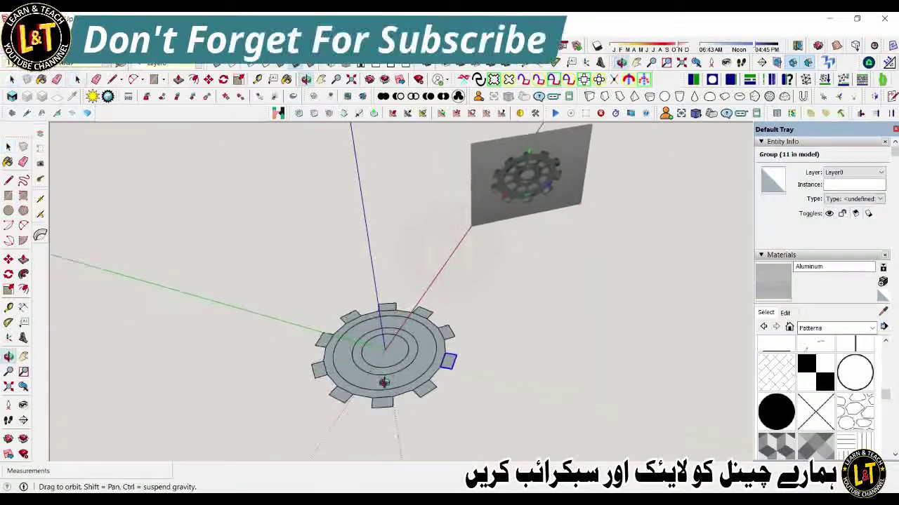
{"action": "scroll", "coordinate": [387, 388], "scroll_direction": "up", "scroll_amount": 2}
{"action": "scroll", "coordinate": [387, 388], "scroll_direction": "down", "scroll_amount": 1}
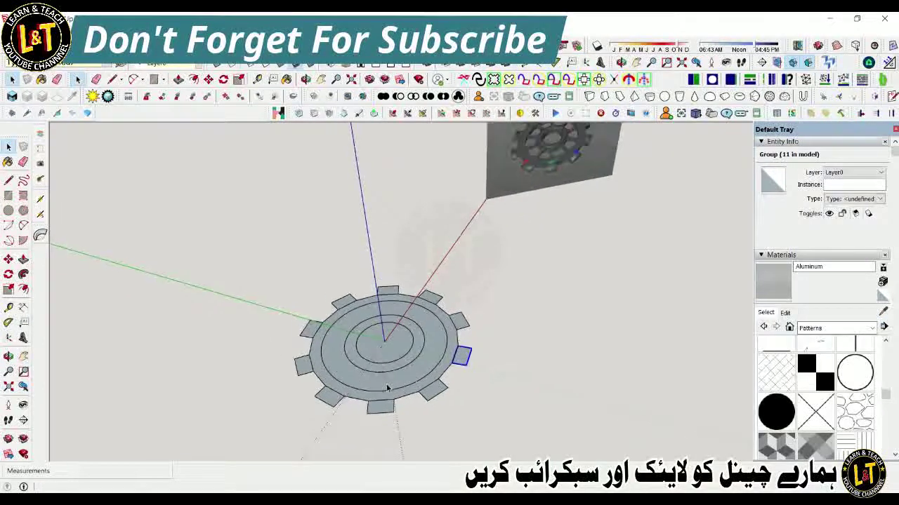
{"action": "scroll", "coordinate": [383, 400], "scroll_direction": "up", "scroll_amount": 1}
{"action": "scroll", "coordinate": [381, 404], "scroll_direction": "up", "scroll_amount": 1}
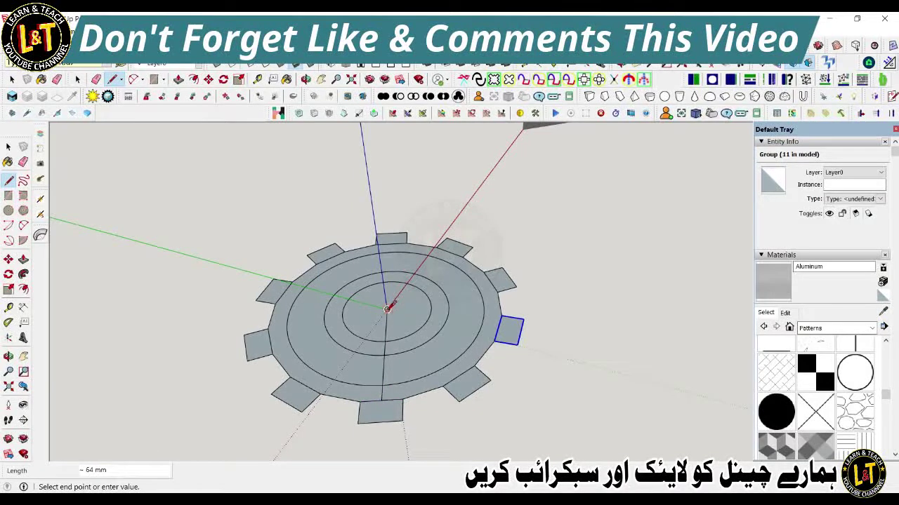
Step: Select the radial edge across the outer ring and reposition it with Move
{"action": "scroll", "coordinate": [375, 387], "scroll_direction": "up", "scroll_amount": 3}
{"action": "key", "text": "space"}
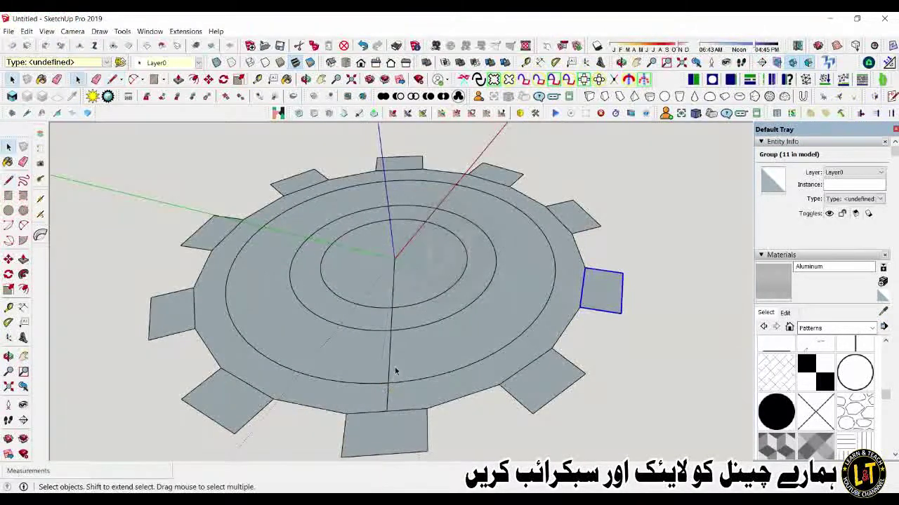
{"action": "scroll", "coordinate": [396, 371], "scroll_direction": "up", "scroll_amount": 2}
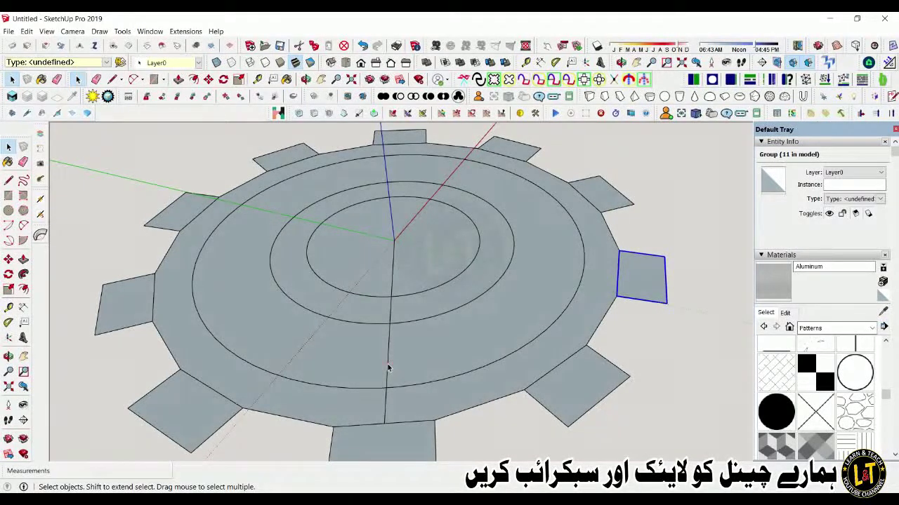
{"action": "left_click", "coordinate": [388, 366]}
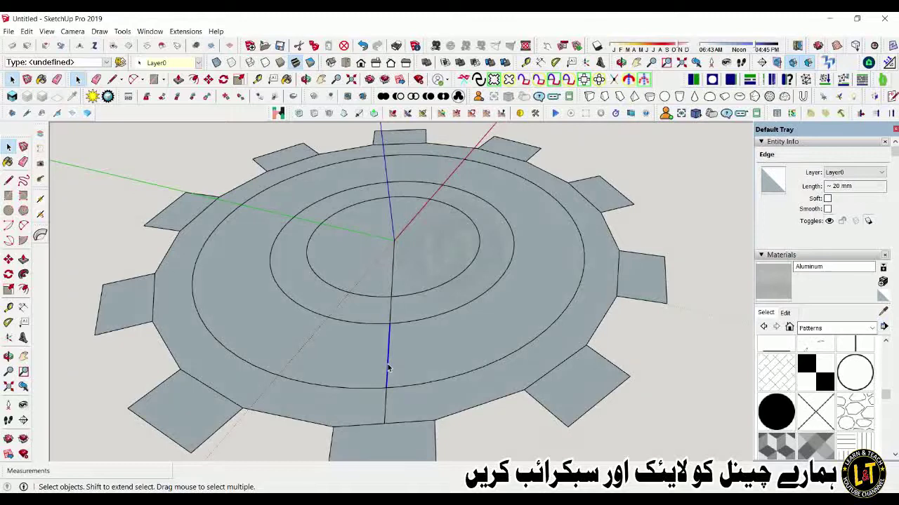
{"action": "key", "text": "m"}
{"action": "left_click", "coordinate": [383, 415]}
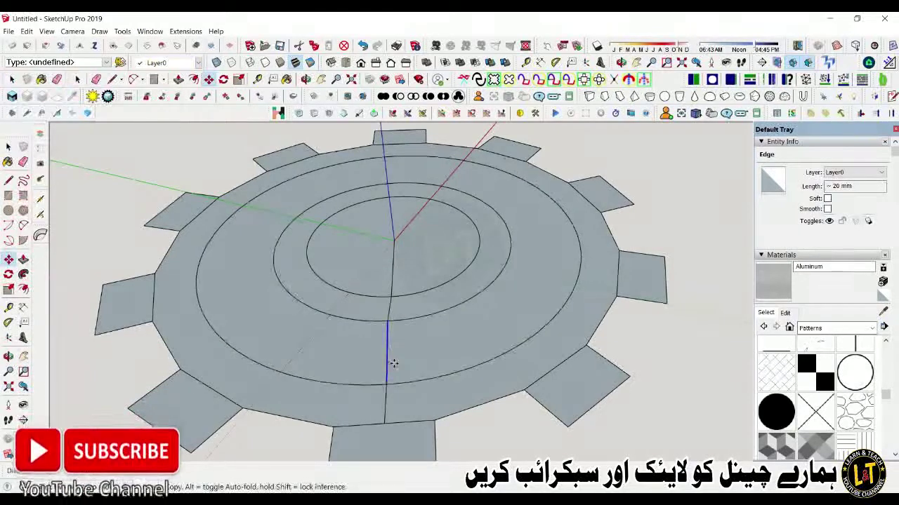
{"action": "left_click", "coordinate": [393, 364]}
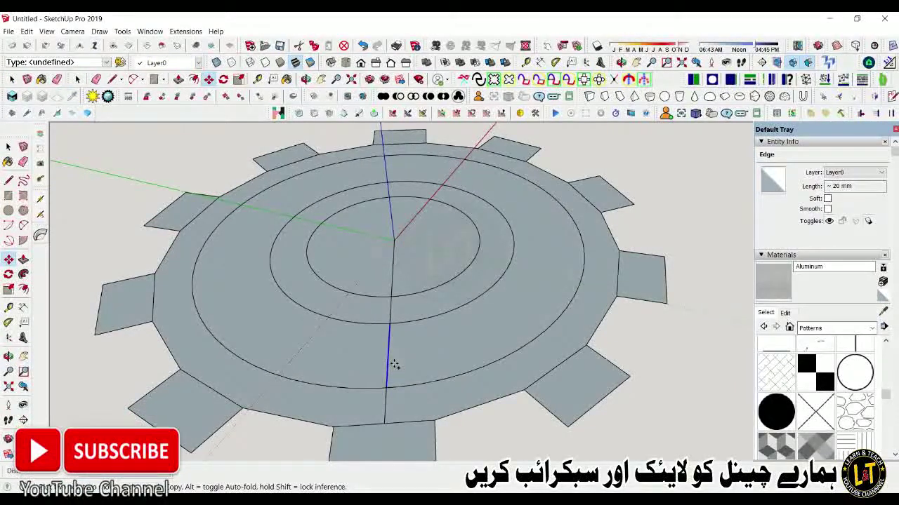
Step: Place Tape Measure guide lines 3 mm from the radial edge
{"action": "key", "text": "t"}
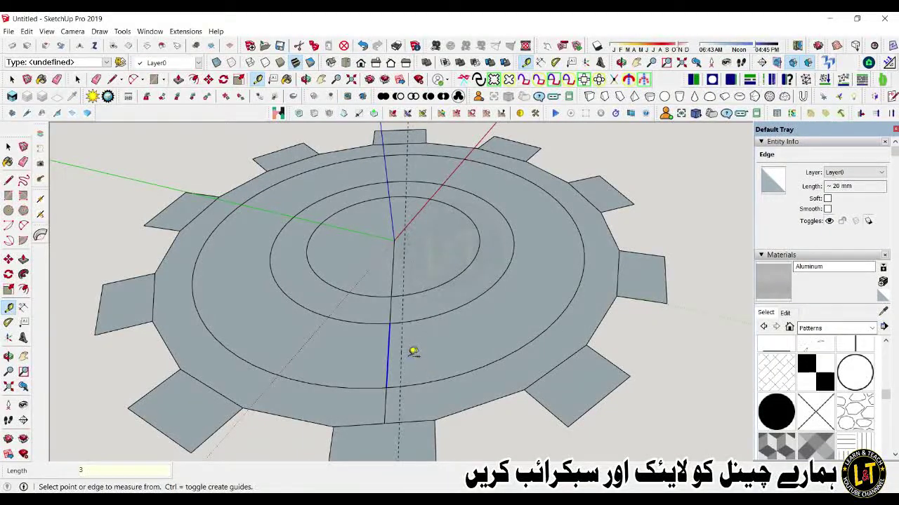
{"action": "left_click", "coordinate": [389, 353]}
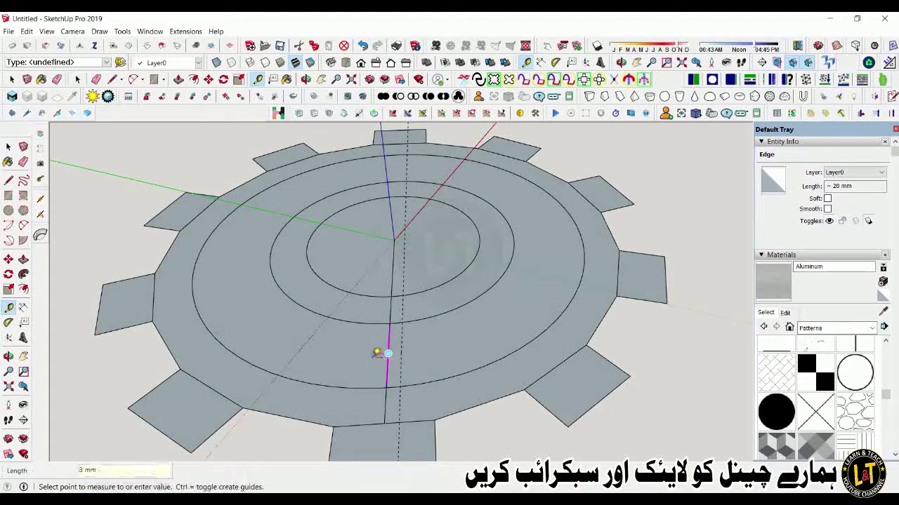
{"action": "type", "text": "3"}
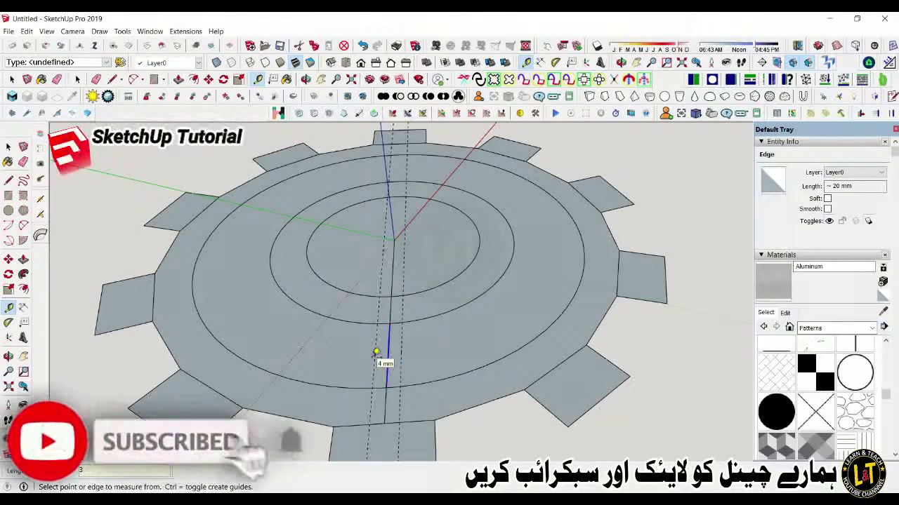
{"action": "scroll", "coordinate": [380, 358], "scroll_direction": "up", "scroll_amount": 3}
{"action": "key", "text": "z"}
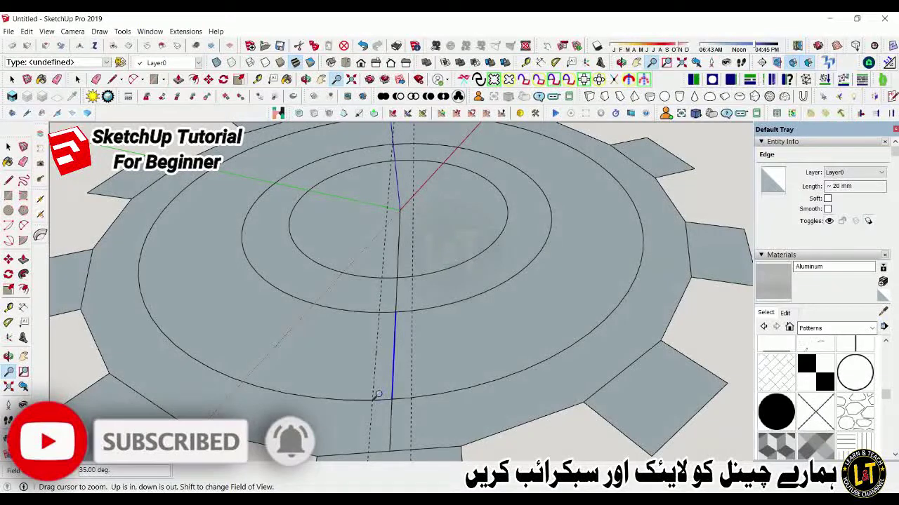
{"action": "key", "text": "shift+p"}
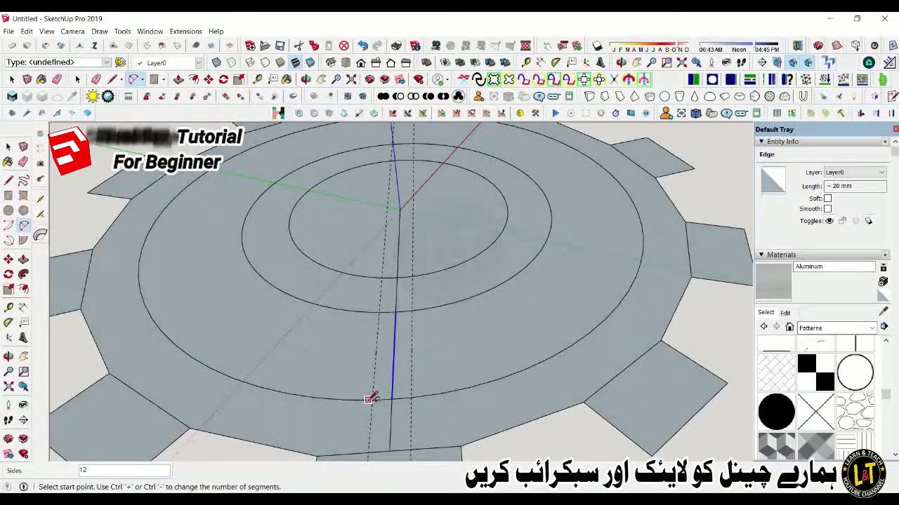
Step: Draw 1 mm-bulge arcs between the middle and outer rings along the first guide
{"action": "scroll", "coordinate": [370, 399], "scroll_direction": "up", "scroll_amount": 2}
{"action": "left_click", "coordinate": [372, 398]}
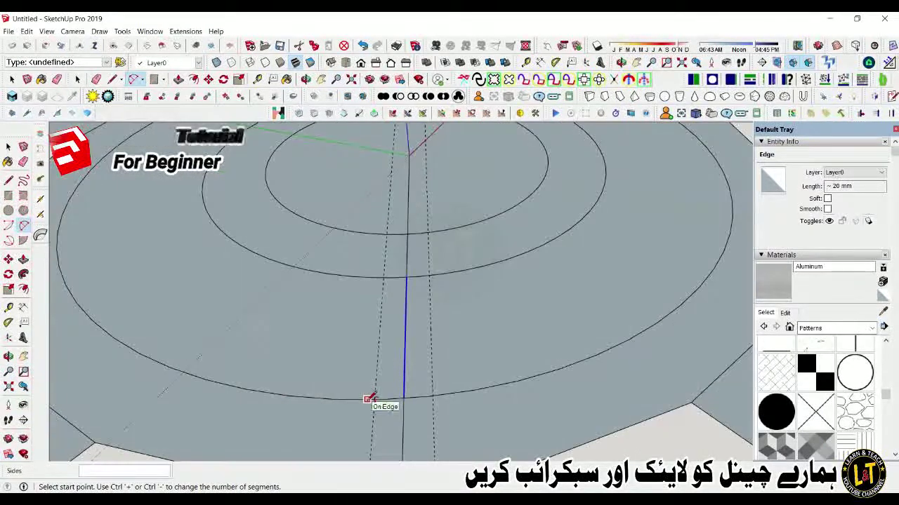
{"action": "left_click", "coordinate": [384, 276]}
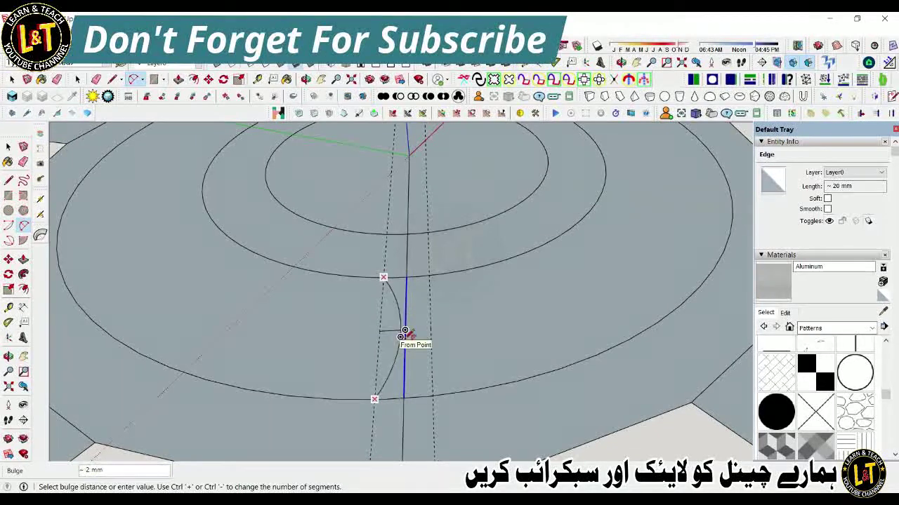
{"action": "left_click", "coordinate": [464, 328]}
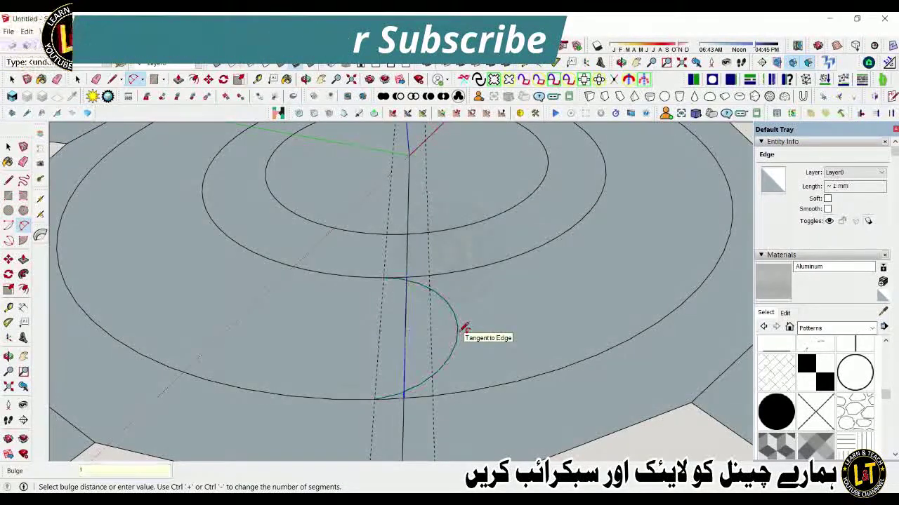
{"action": "type", "text": "1"}
{"action": "key", "text": "Return"}
{"action": "left_click", "coordinate": [383, 277]}
{"action": "left_click", "coordinate": [376, 398]}
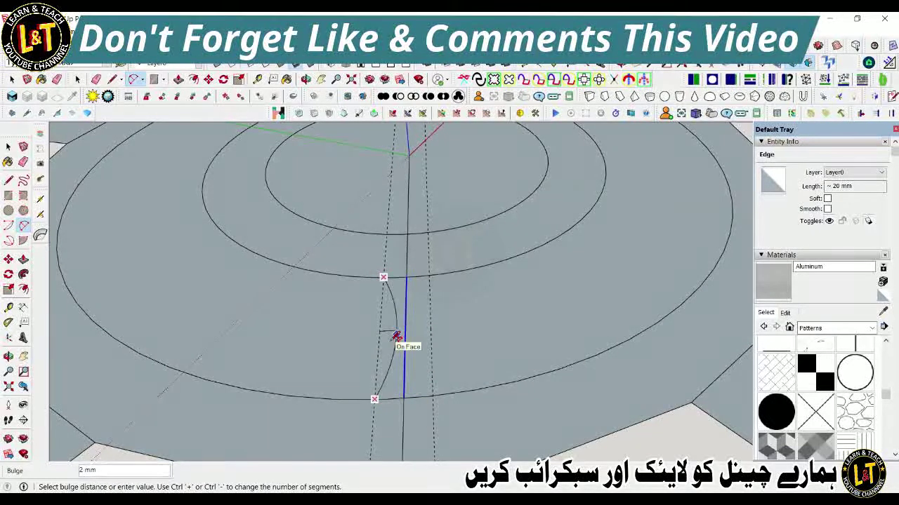
{"action": "scroll", "coordinate": [388, 333], "scroll_direction": "up", "scroll_amount": 2}
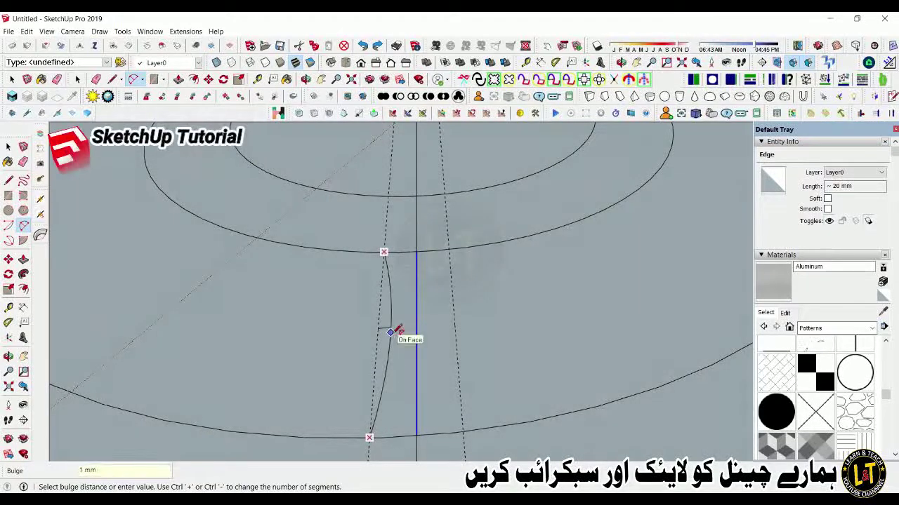
{"action": "left_click", "coordinate": [391, 332]}
{"action": "key", "text": "space"}
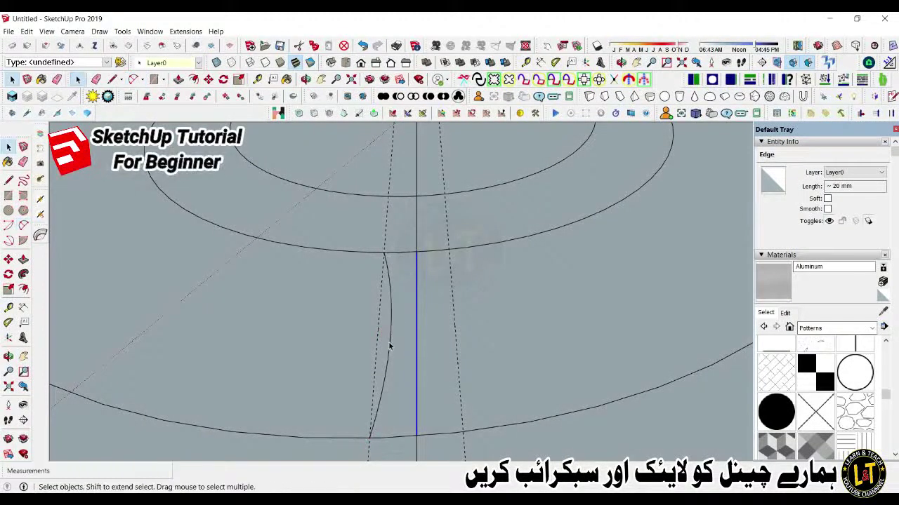
Step: Draw the matching arcs along the second guide to close the spoke outline
{"action": "scroll", "coordinate": [391, 349], "scroll_direction": "down", "scroll_amount": 1}
{"action": "scroll", "coordinate": [391, 349], "scroll_direction": "down", "scroll_amount": 1}
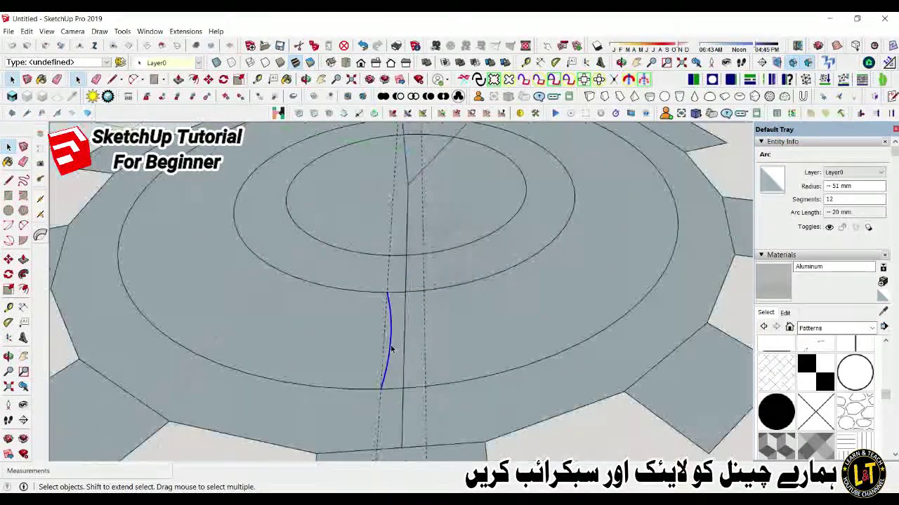
{"action": "scroll", "coordinate": [391, 349], "scroll_direction": "down", "scroll_amount": 1}
{"action": "scroll", "coordinate": [404, 366], "scroll_direction": "up", "scroll_amount": 1}
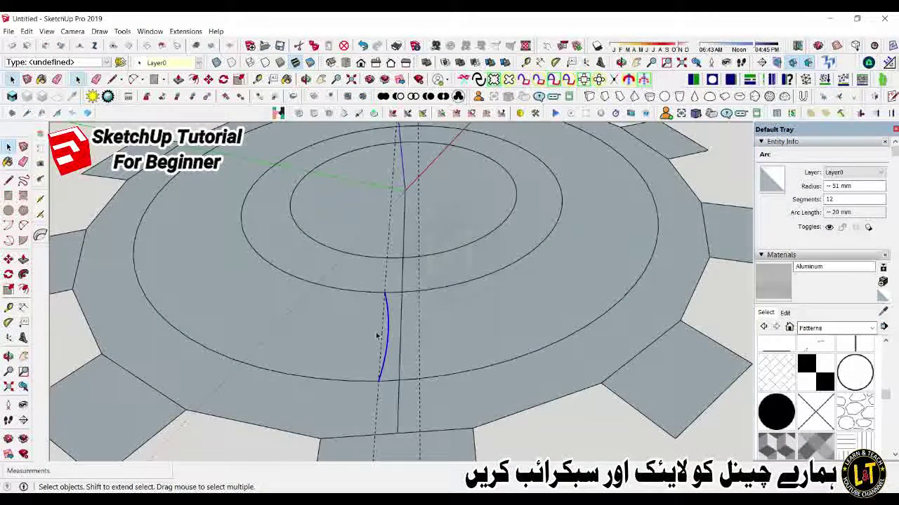
{"action": "key", "text": "a"}
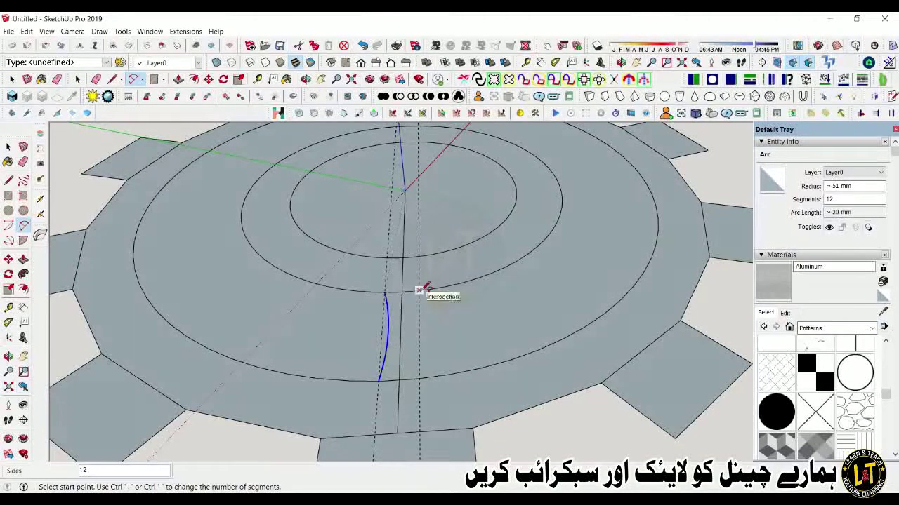
{"action": "left_click", "coordinate": [420, 290]}
{"action": "left_click", "coordinate": [417, 379]}
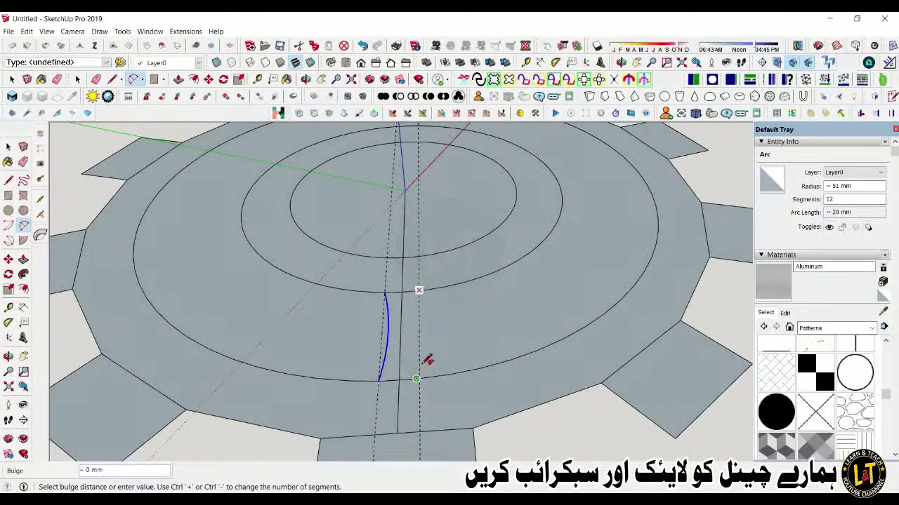
{"action": "scroll", "coordinate": [418, 369], "scroll_direction": "up", "scroll_amount": 2}
{"action": "left_click", "coordinate": [419, 379]}
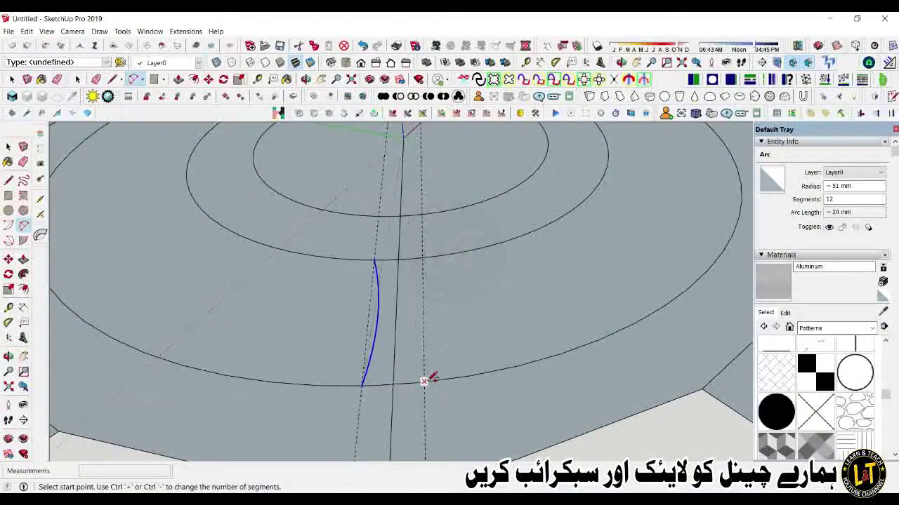
{"action": "left_click", "coordinate": [424, 381]}
{"action": "left_click", "coordinate": [422, 257]}
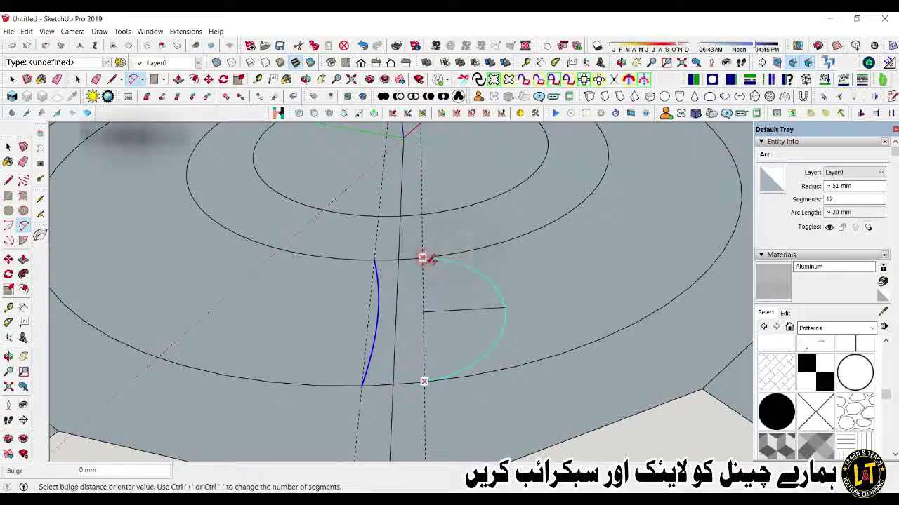
{"action": "scroll", "coordinate": [417, 298], "scroll_direction": "up", "scroll_amount": 2}
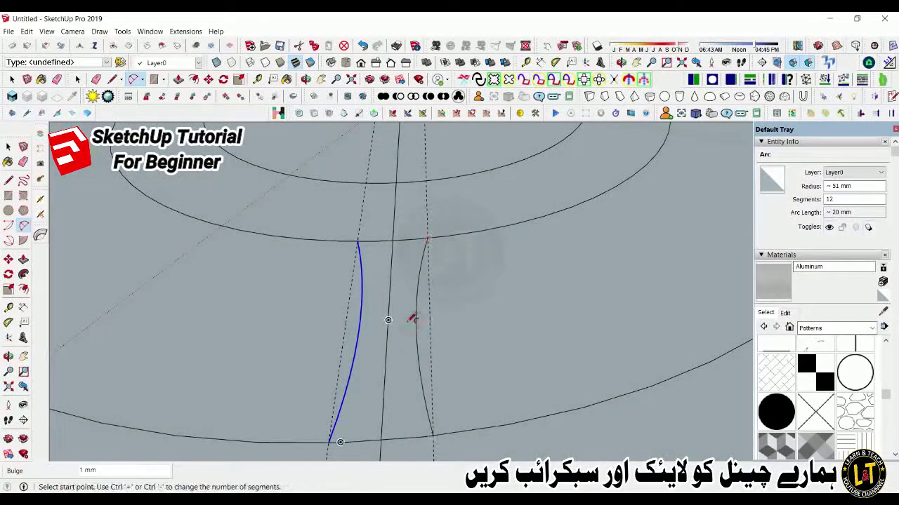
{"action": "scroll", "coordinate": [413, 320], "scroll_direction": "down", "scroll_amount": 1}
{"action": "scroll", "coordinate": [415, 318], "scroll_direction": "down", "scroll_amount": 2}
{"action": "scroll", "coordinate": [417, 325], "scroll_direction": "down", "scroll_amount": 2}
{"action": "key", "text": "e"}
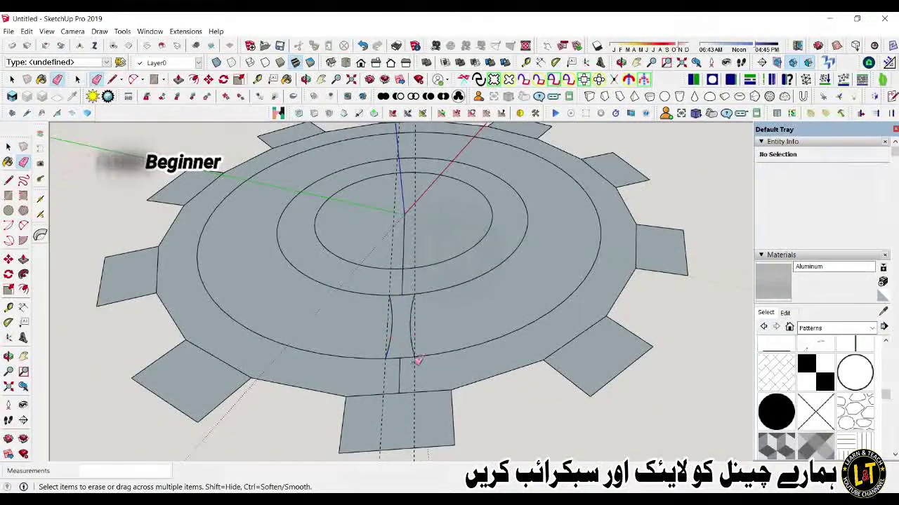
Step: Erase the spoke's inner straight line, group the spoke face, and start Rotate
{"action": "left_click_drag", "start_coordinate": [417, 362], "coordinate": [405, 379]}
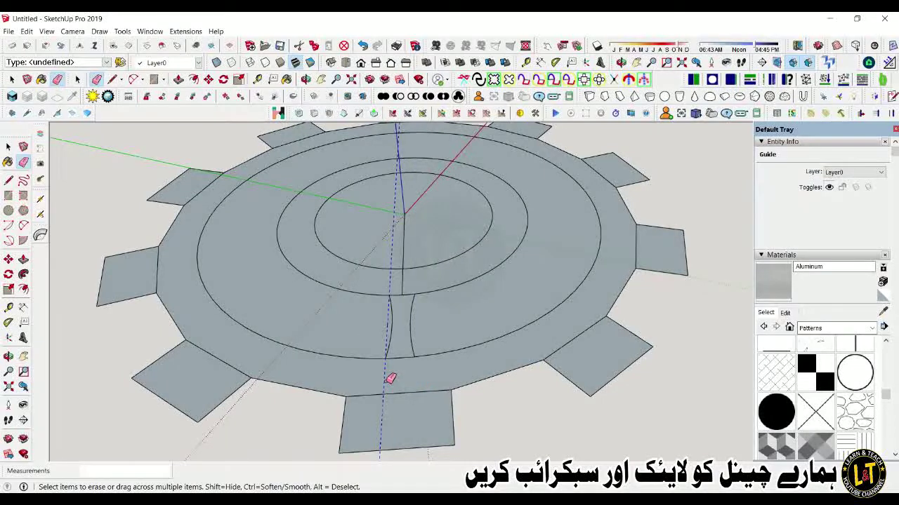
{"action": "right_click", "coordinate": [396, 338]}
{"action": "left_click", "coordinate": [439, 178]}
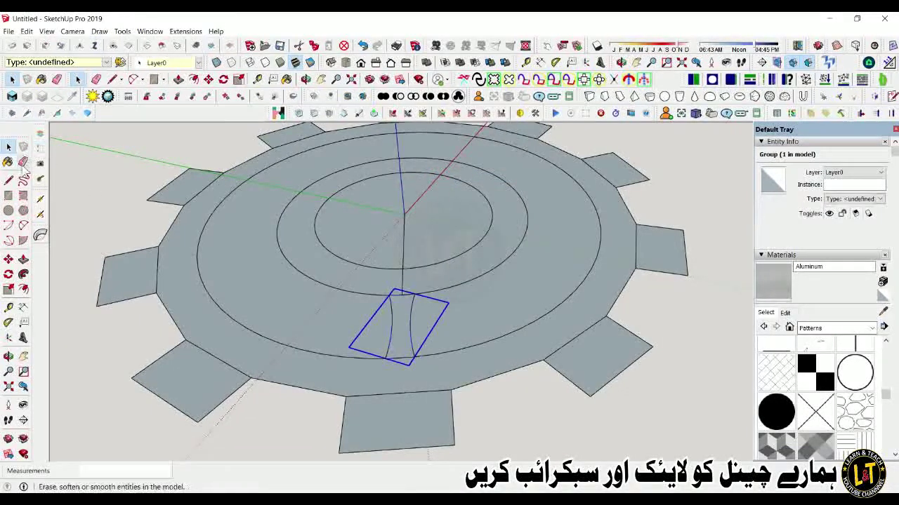
{"action": "left_click", "coordinate": [9, 276]}
Step: Rotate-copy the spoke 36° about the gear centre and array it into ten copies
{"action": "left_click", "coordinate": [404, 214]}
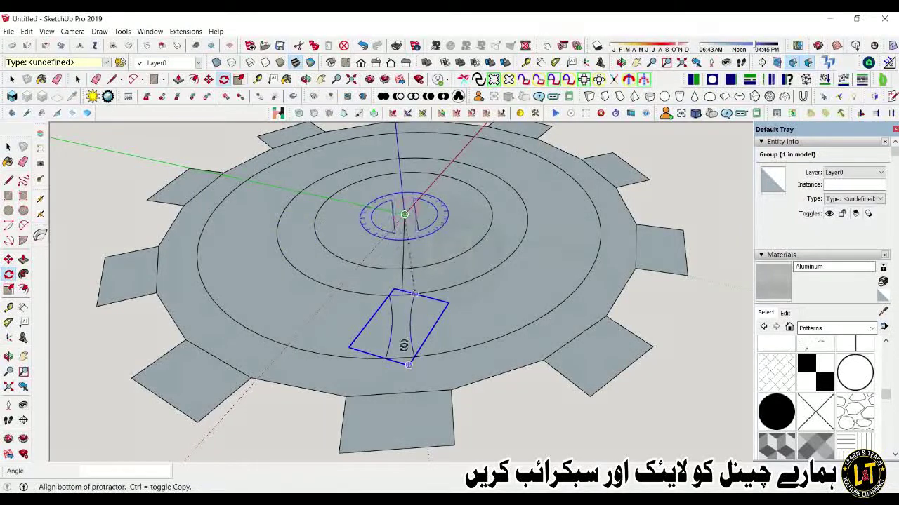
{"action": "left_click", "coordinate": [400, 357]}
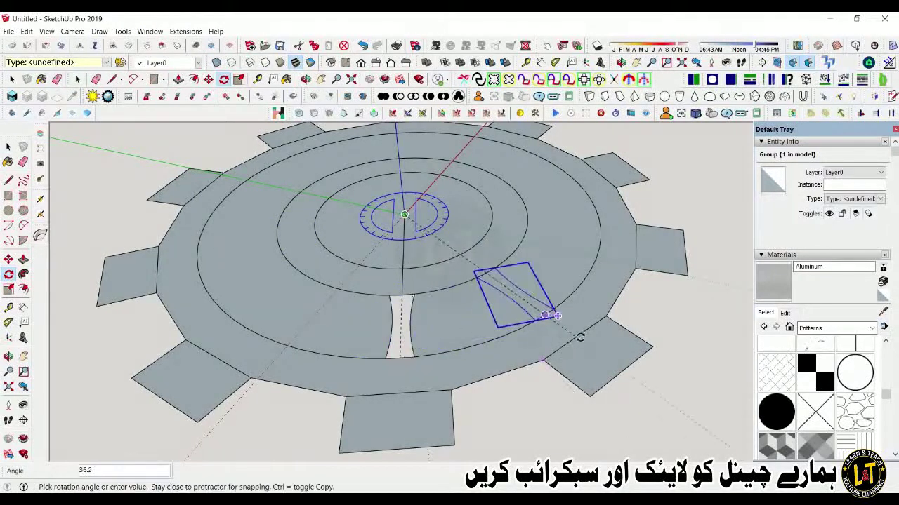
{"action": "key", "text": "ctrl"}
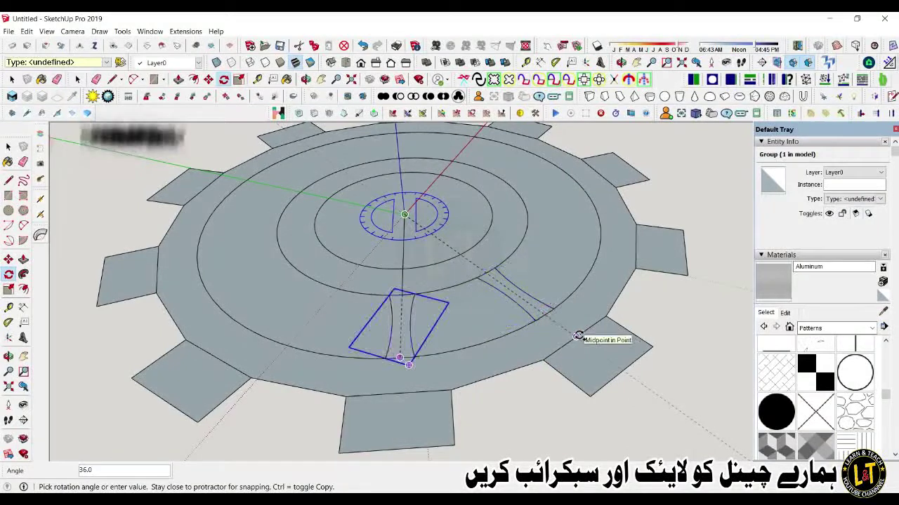
{"action": "left_click", "coordinate": [577, 335]}
{"action": "type", "text": "0"}
{"action": "key", "text": "Return"}
{"action": "key", "text": "space"}
{"action": "scroll", "coordinate": [442, 349], "scroll_direction": "down", "scroll_amount": 2}
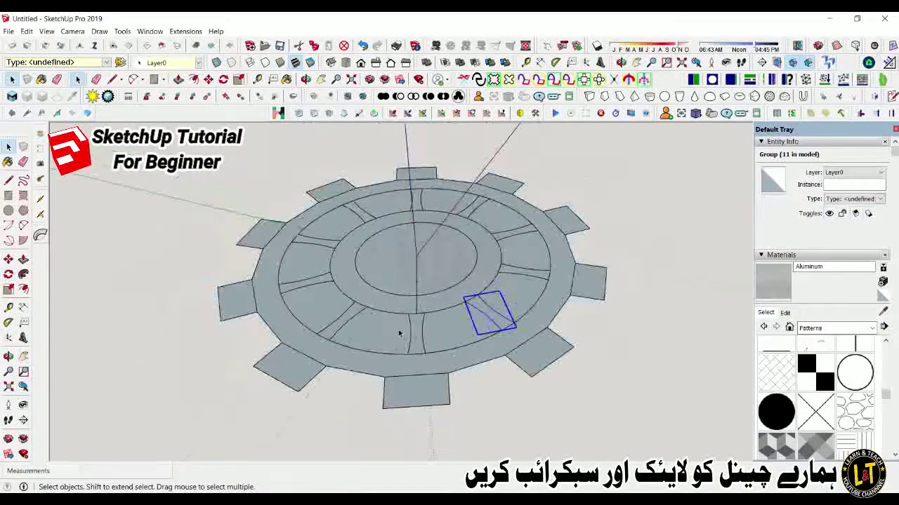
{"action": "middle_click_drag", "start_coordinate": [403, 334], "coordinate": [406, 379]}
{"action": "key", "text": "e"}
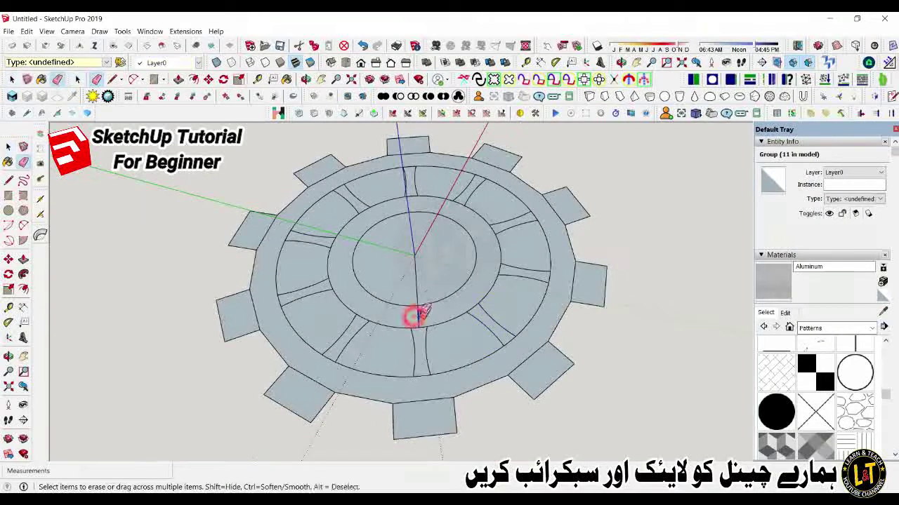
{"action": "scroll", "coordinate": [402, 286], "scroll_direction": "down", "scroll_amount": 1}
{"action": "scroll", "coordinate": [477, 375], "scroll_direction": "down", "scroll_amount": 2}
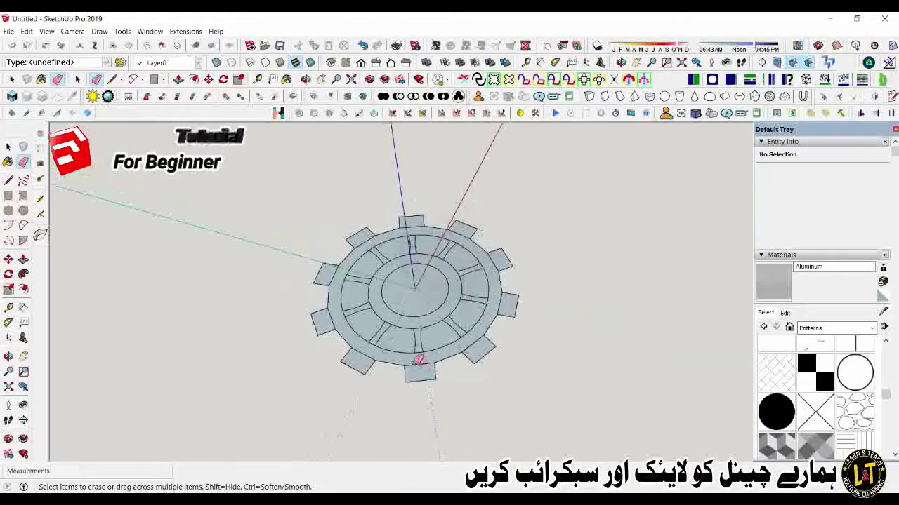
{"action": "scroll", "coordinate": [428, 358], "scroll_direction": "down", "scroll_amount": 1}
{"action": "scroll", "coordinate": [428, 358], "scroll_direction": "down", "scroll_amount": 2}
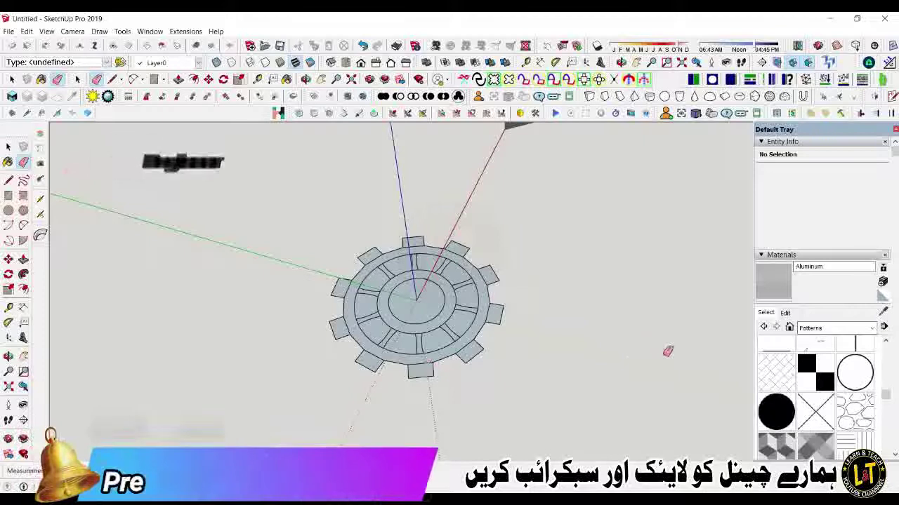
{"action": "middle_click_drag", "start_coordinate": [612, 351], "coordinate": [567, 337]}
{"action": "middle_click_drag", "start_coordinate": [504, 306], "coordinate": [618, 207]}
{"action": "scroll", "coordinate": [617, 207], "scroll_direction": "up", "scroll_amount": 2}
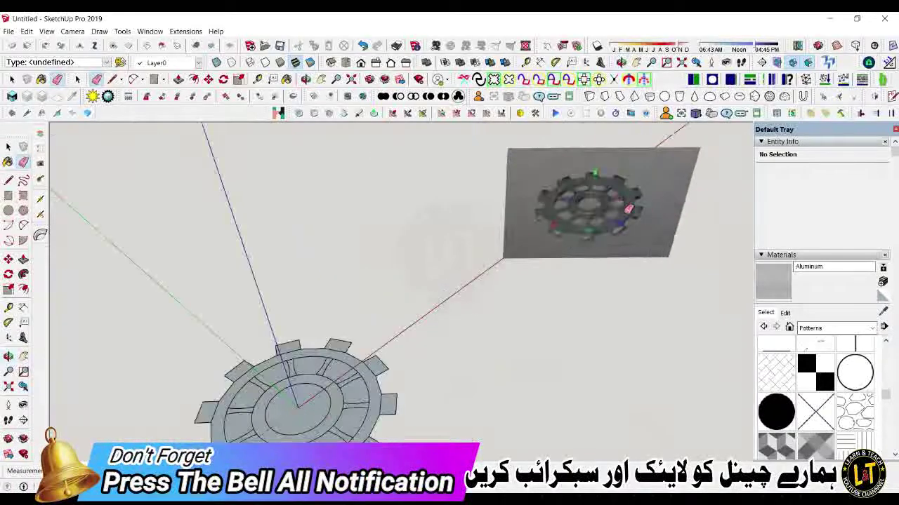
{"action": "scroll", "coordinate": [614, 204], "scroll_direction": "up", "scroll_amount": 2}
{"action": "scroll", "coordinate": [613, 202], "scroll_direction": "down", "scroll_amount": 3}
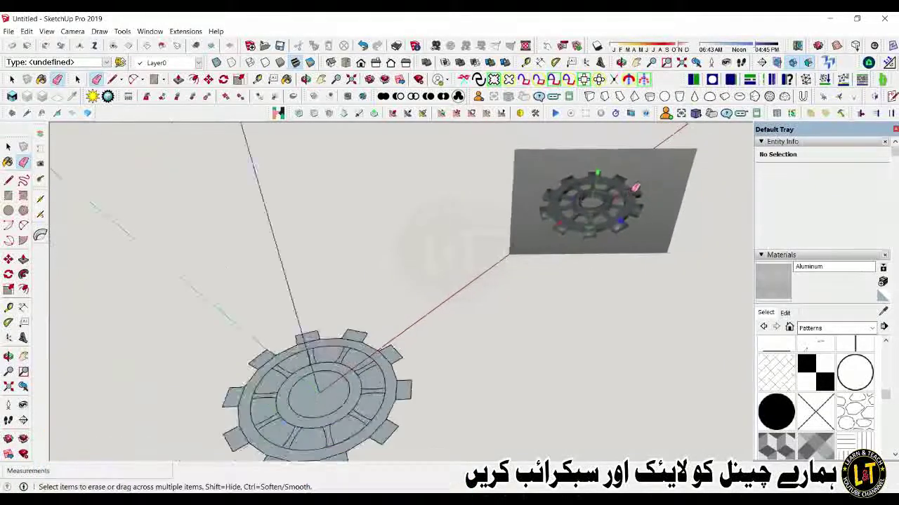
{"action": "middle_click_drag", "start_coordinate": [491, 315], "coordinate": [351, 407]}
{"action": "scroll", "coordinate": [351, 407], "scroll_direction": "up", "scroll_amount": 1}
{"action": "scroll", "coordinate": [351, 408], "scroll_direction": "up", "scroll_amount": 2}
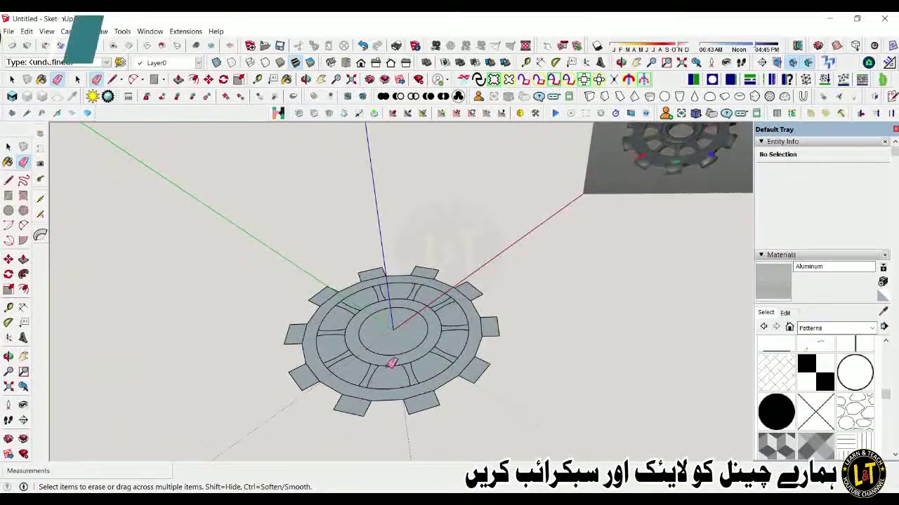
{"action": "scroll", "coordinate": [385, 365], "scroll_direction": "up", "scroll_amount": 2}
{"action": "scroll", "coordinate": [388, 364], "scroll_direction": "up", "scroll_amount": 2}
{"action": "scroll", "coordinate": [385, 364], "scroll_direction": "down", "scroll_amount": 2}
{"action": "scroll", "coordinate": [373, 372], "scroll_direction": "up", "scroll_amount": 1}
{"action": "scroll", "coordinate": [372, 373], "scroll_direction": "down", "scroll_amount": 1}
{"action": "scroll", "coordinate": [372, 375], "scroll_direction": "down", "scroll_amount": 1}
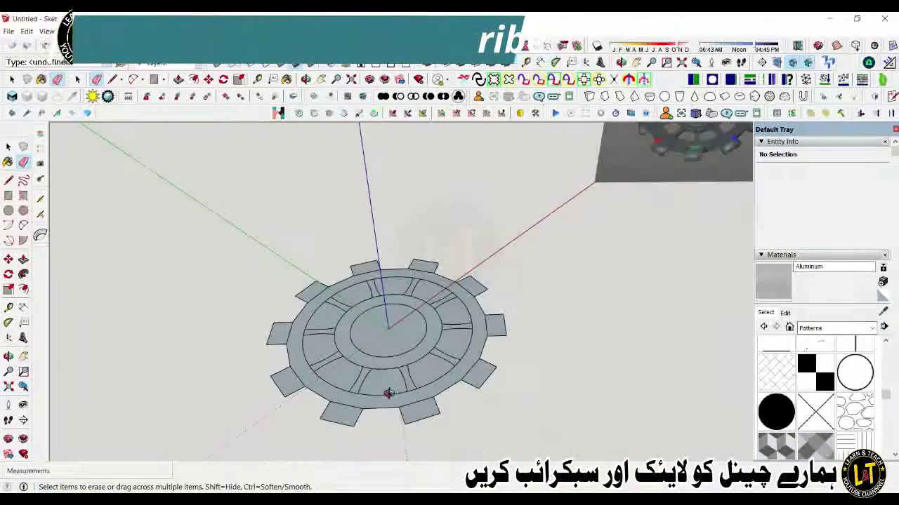
{"action": "scroll", "coordinate": [351, 375], "scroll_direction": "down", "scroll_amount": 1}
{"action": "scroll", "coordinate": [320, 379], "scroll_direction": "down", "scroll_amount": 1}
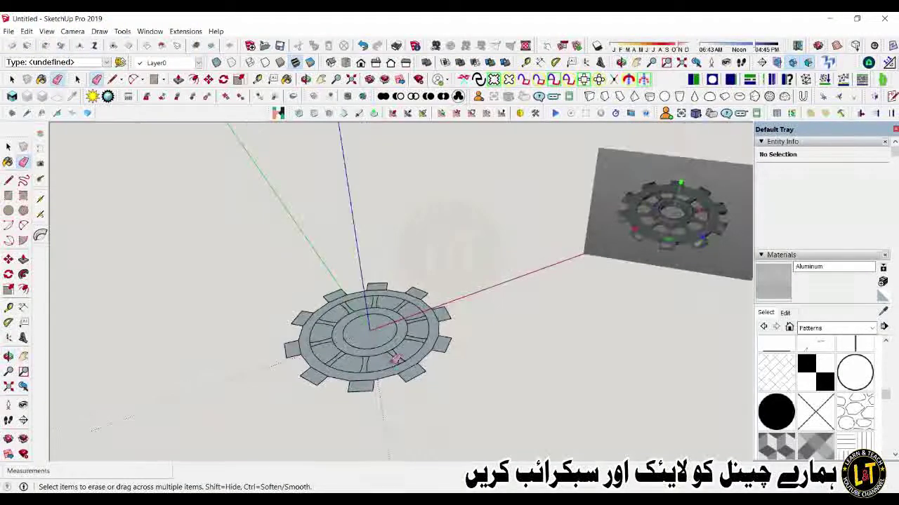
{"action": "key", "text": "space"}
{"action": "scroll", "coordinate": [393, 360], "scroll_direction": "up", "scroll_amount": 1}
{"action": "scroll", "coordinate": [393, 358], "scroll_direction": "down", "scroll_amount": 1}
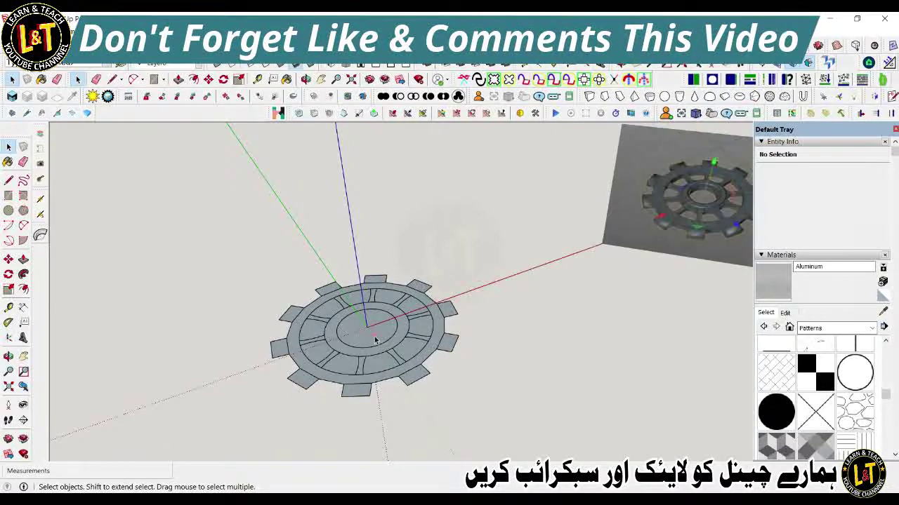
Step: Erase the centre disc face to open a hole, then reverse all of the gear's faces
{"action": "right_click", "coordinate": [374, 339]}
{"action": "left_click", "coordinate": [397, 150]}
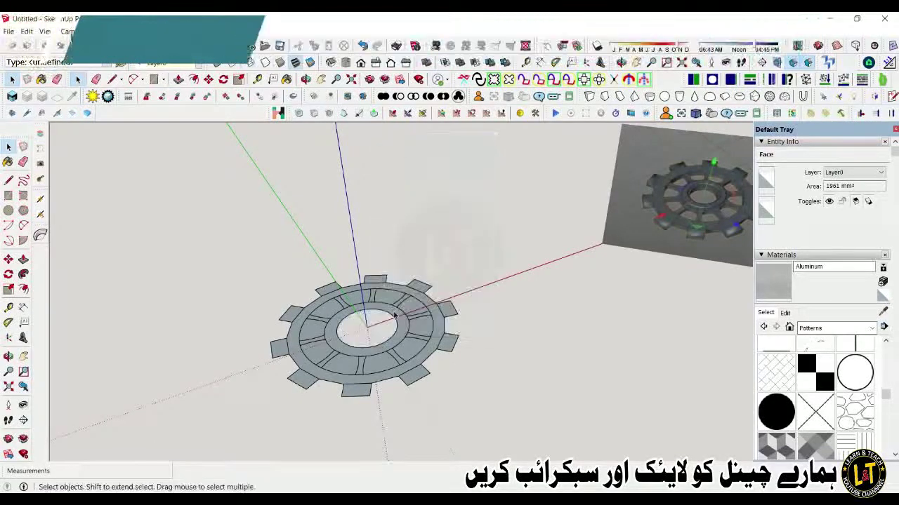
{"action": "left_click_drag", "start_coordinate": [203, 230], "coordinate": [540, 450]}
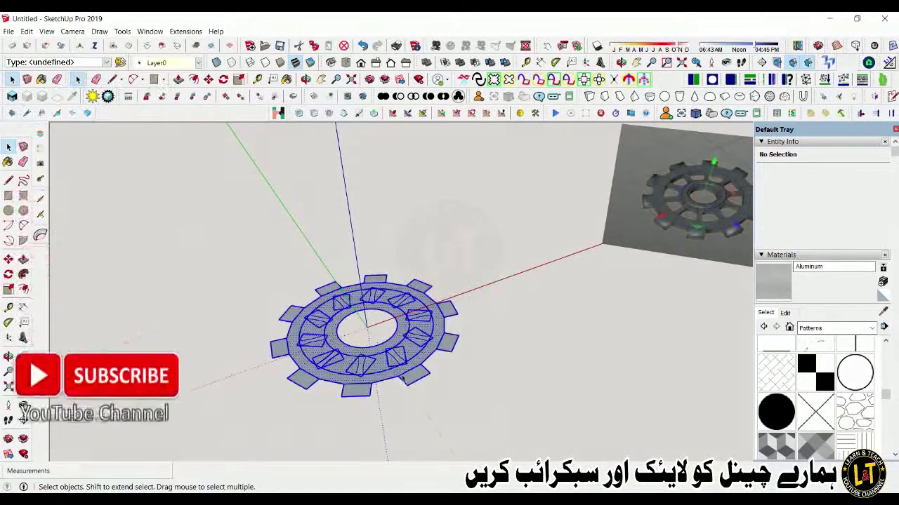
{"action": "right_click", "coordinate": [389, 356]}
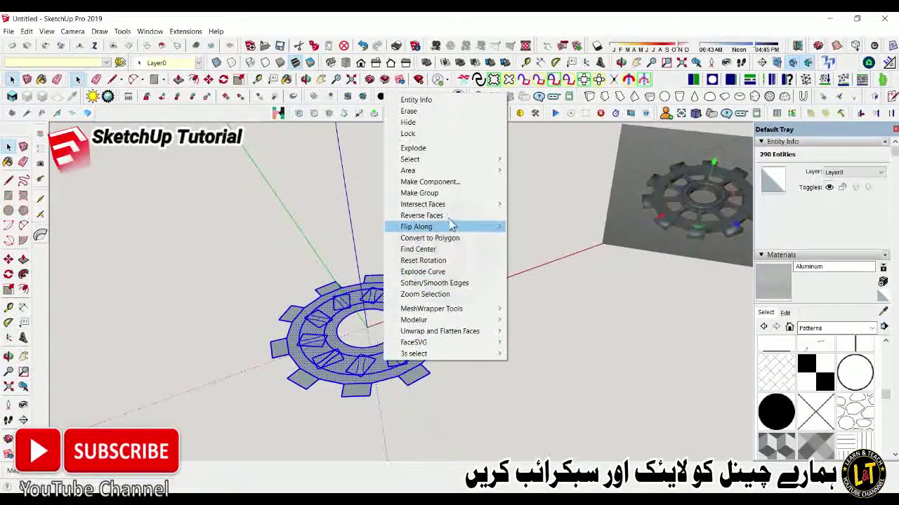
{"action": "left_click", "coordinate": [435, 216]}
{"action": "left_click", "coordinate": [457, 396]}
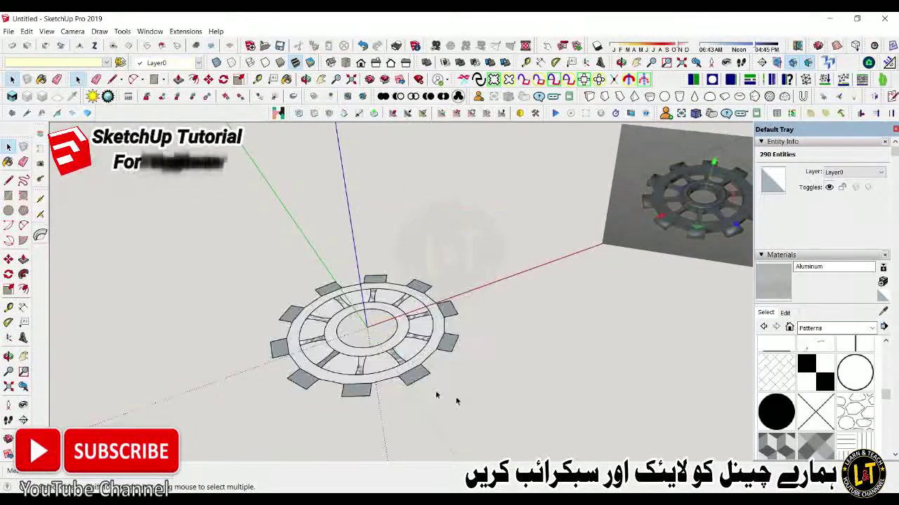
{"action": "scroll", "coordinate": [394, 355], "scroll_direction": "up", "scroll_amount": 2}
Step: Try extruding the inner ring face with Push/Pull, then cancel and clear the selection
{"action": "left_click", "coordinate": [391, 345]}
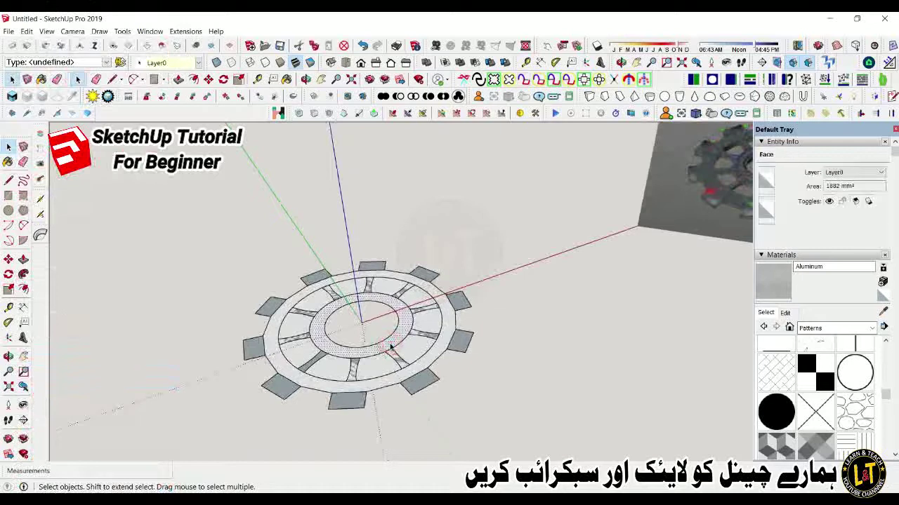
{"action": "key", "text": "p"}
{"action": "left_click", "coordinate": [391, 346]}
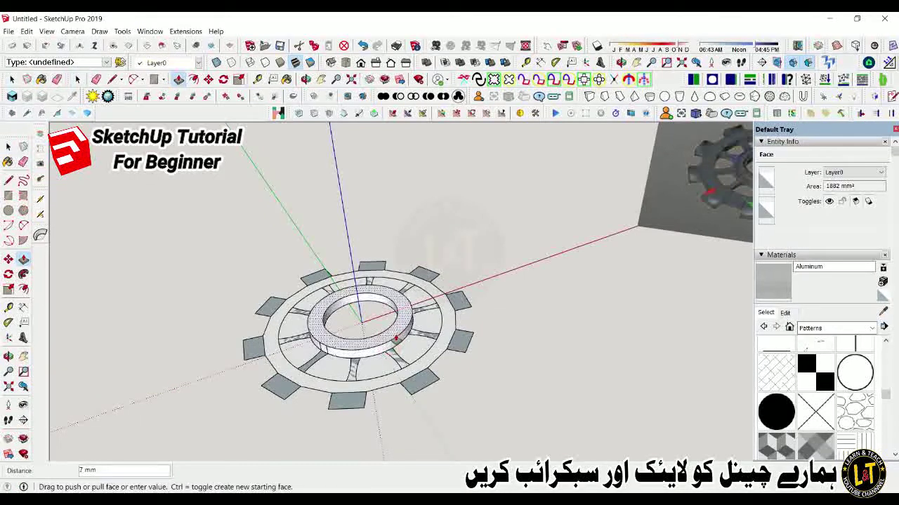
{"action": "key", "text": "Escape"}
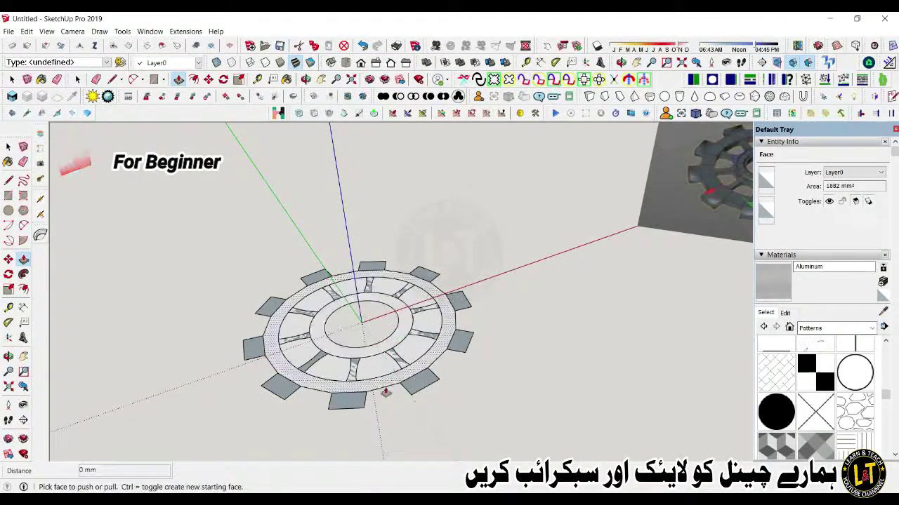
{"action": "key", "text": "space"}
{"action": "left_click", "coordinate": [366, 422]}
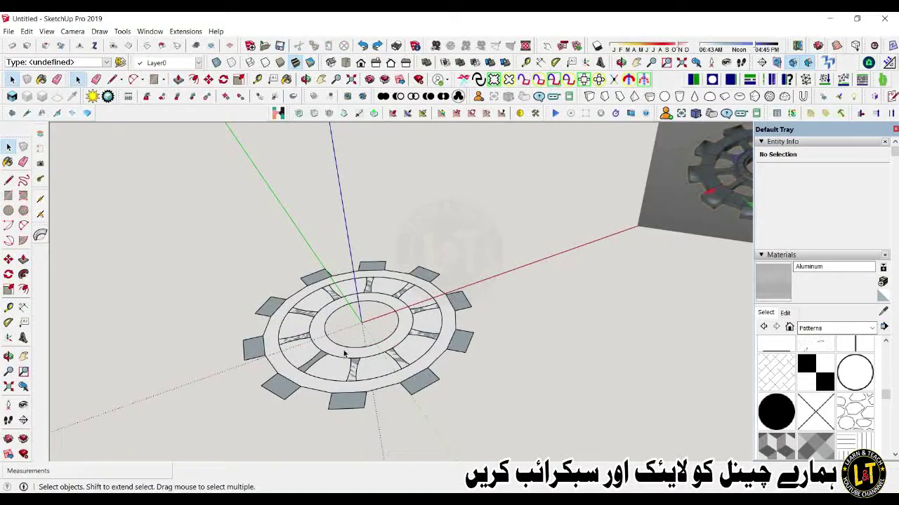
Step: Select the inner 25 mm circle and 35 mm ring, start a 14 mm pull, then cancel it
{"action": "left_click", "coordinate": [344, 349]}
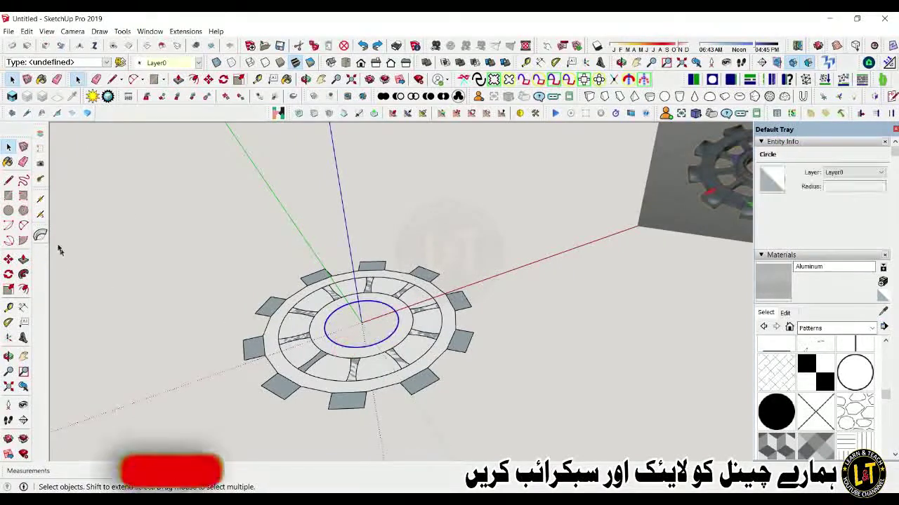
{"action": "left_click", "coordinate": [328, 357]}
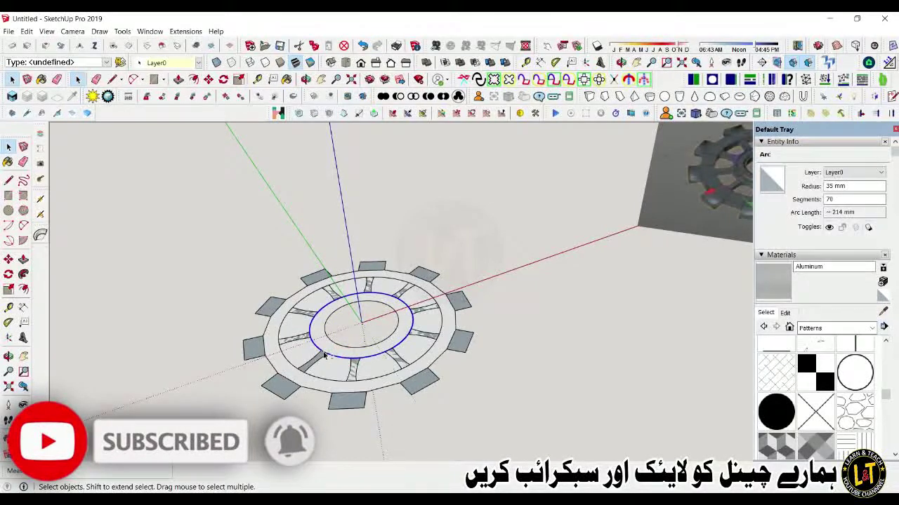
{"action": "left_click", "coordinate": [325, 358], "text": "shift"}
{"action": "left_click", "coordinate": [351, 351]}
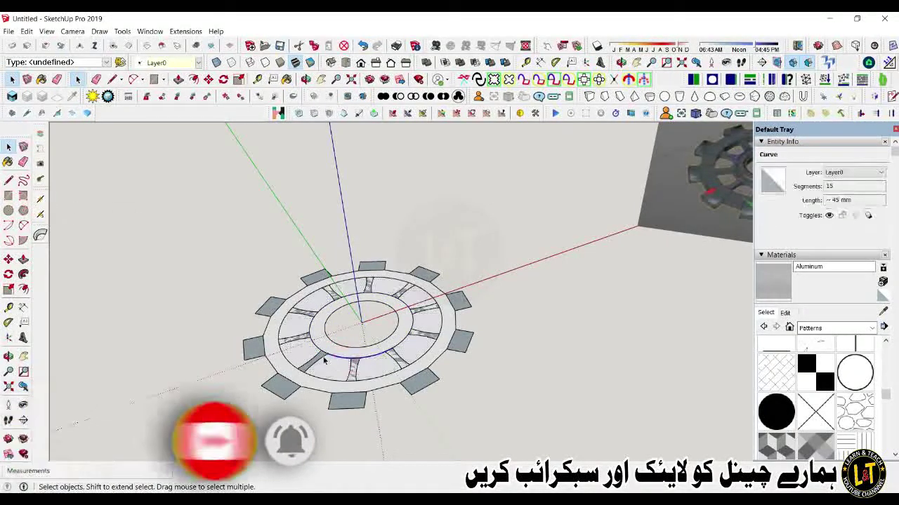
{"action": "key", "text": "p"}
{"action": "left_click_drag", "start_coordinate": [361, 354], "coordinate": [371, 341]}
{"action": "key", "text": "space"}
{"action": "scroll", "coordinate": [371, 339], "scroll_direction": "up", "scroll_amount": 2}
Step: Select the spoke groups for the Move tool, then deselect them
{"action": "left_click", "coordinate": [371, 372]}
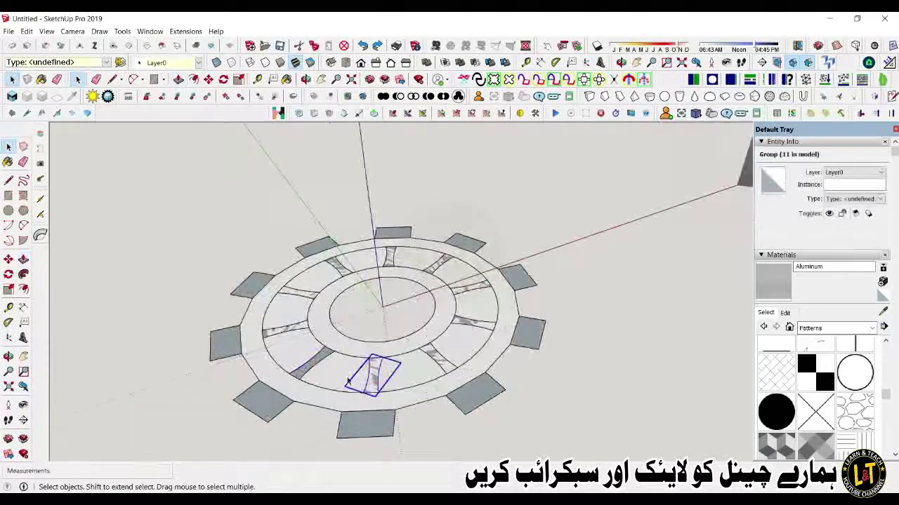
{"action": "left_click", "coordinate": [316, 364]}
{"action": "key", "text": "m"}
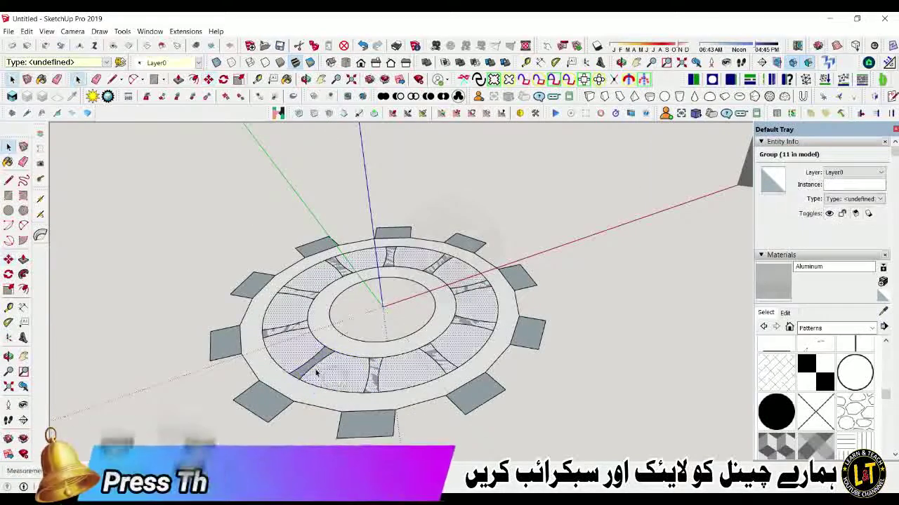
{"action": "key", "text": "space"}
Step: Push/Pull the inner ring face upward to give the gear thickness
{"action": "scroll", "coordinate": [342, 353], "scroll_direction": "up", "scroll_amount": 1}
{"action": "key", "text": "l"}
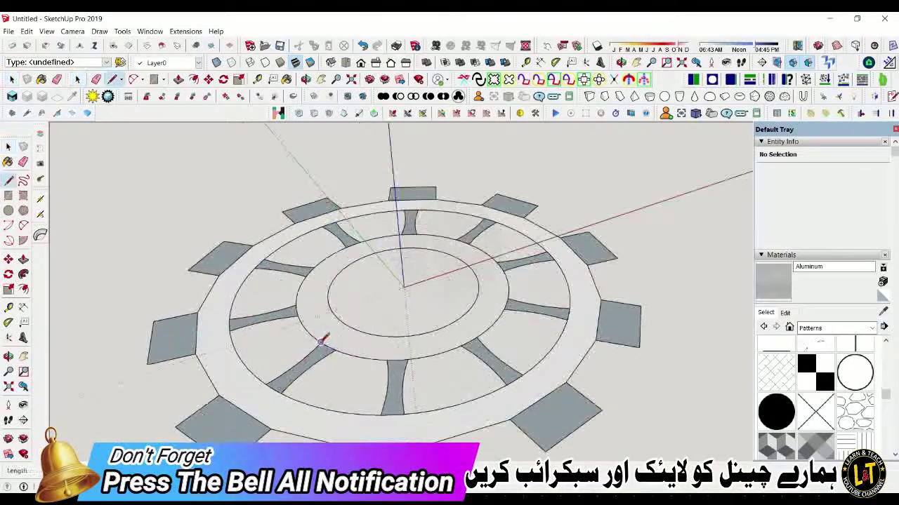
{"action": "key", "text": "space"}
{"action": "left_click", "coordinate": [341, 325]}
{"action": "key", "text": "p"}
{"action": "left_click", "coordinate": [341, 325]}
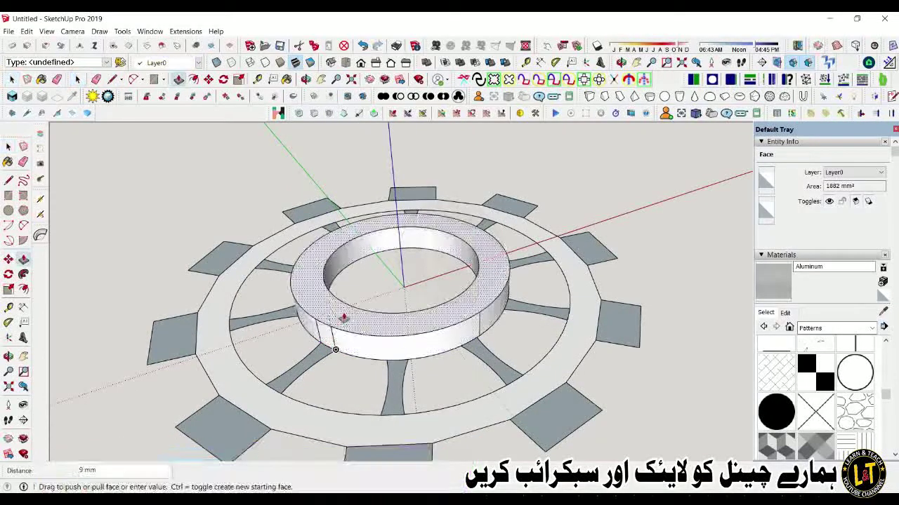
{"action": "left_click", "coordinate": [344, 318]}
Step: Zoom and orbit to look down on the whole toothed gear
{"action": "scroll", "coordinate": [344, 365], "scroll_direction": "down", "scroll_amount": 3}
{"action": "scroll", "coordinate": [363, 407], "scroll_direction": "down", "scroll_amount": 2}
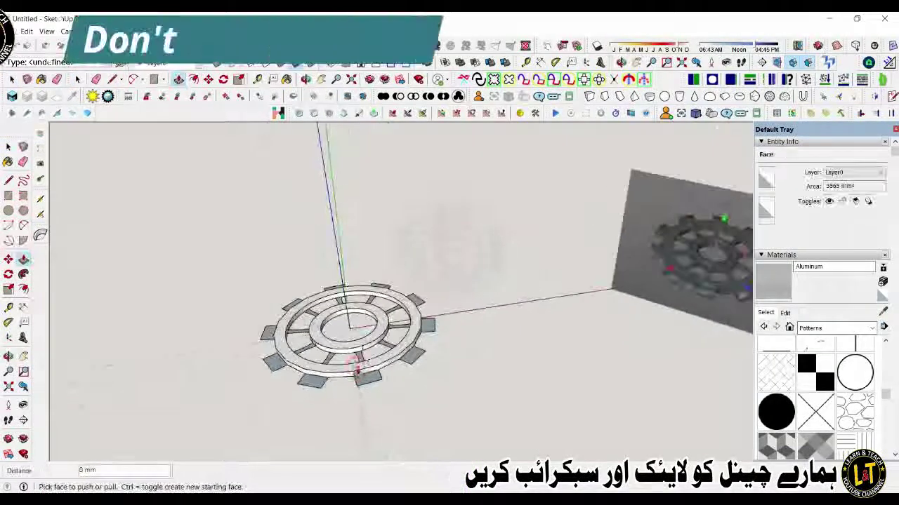
{"action": "scroll", "coordinate": [372, 386], "scroll_direction": "up", "scroll_amount": 2}
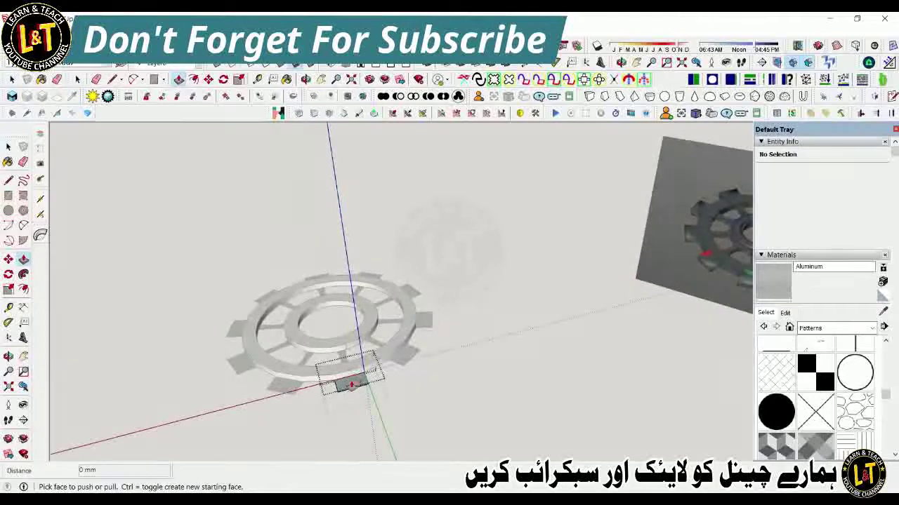
{"action": "key", "text": "space"}
{"action": "middle_click_drag", "start_coordinate": [351, 385], "coordinate": [459, 413]}
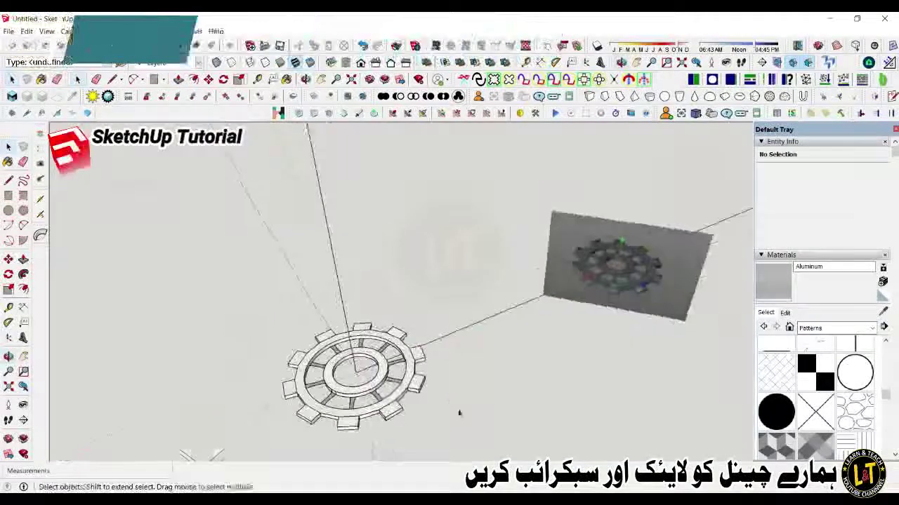
{"action": "scroll", "coordinate": [459, 413], "scroll_direction": "up", "scroll_amount": 5}
Step: Pull the small spoke face upward with Push/Pull
{"action": "left_click", "coordinate": [407, 365]}
{"action": "key", "text": "p"}
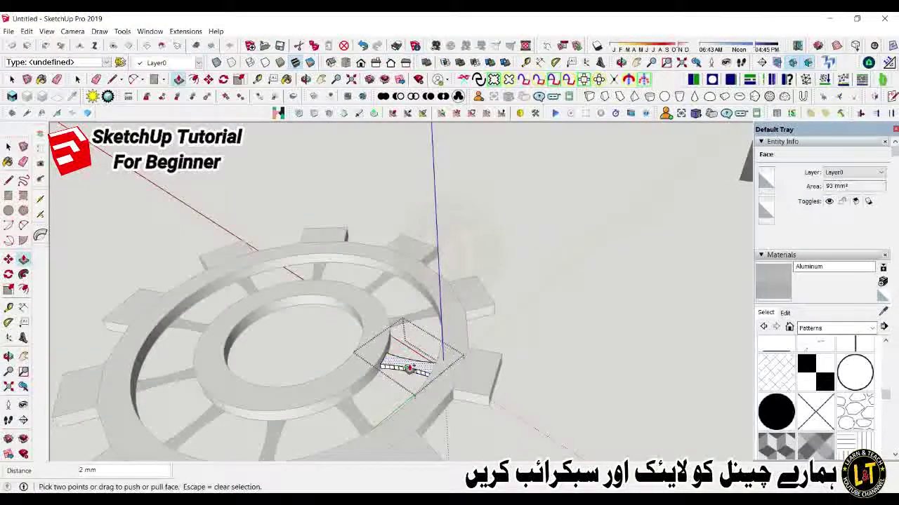
{"action": "key", "text": "space"}
{"action": "key", "text": "p"}
{"action": "left_click", "coordinate": [409, 365]}
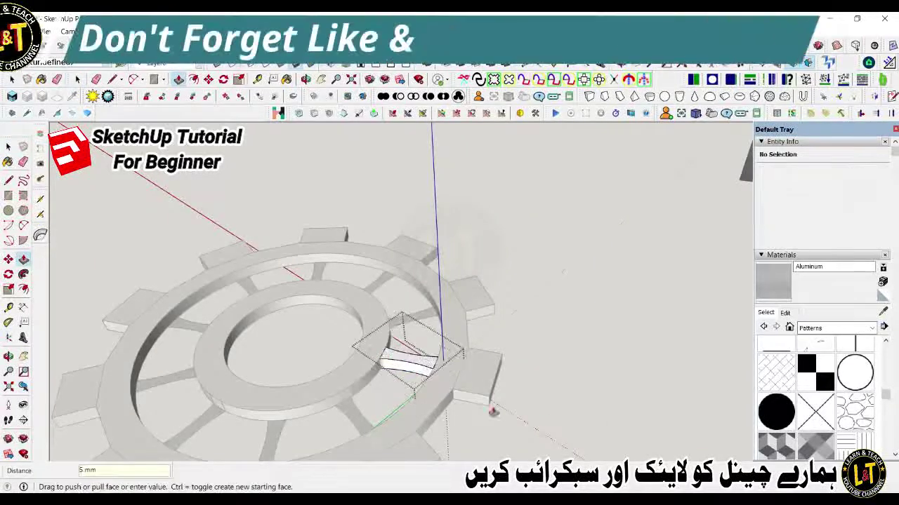
{"action": "left_click", "coordinate": [493, 412]}
{"action": "key", "text": "space"}
Step: Select the extruded spoke and bring up its Soften Edges settings
{"action": "double_click", "coordinate": [407, 364]}
{"action": "right_click", "coordinate": [388, 364]}
{"action": "left_click", "coordinate": [449, 304]}
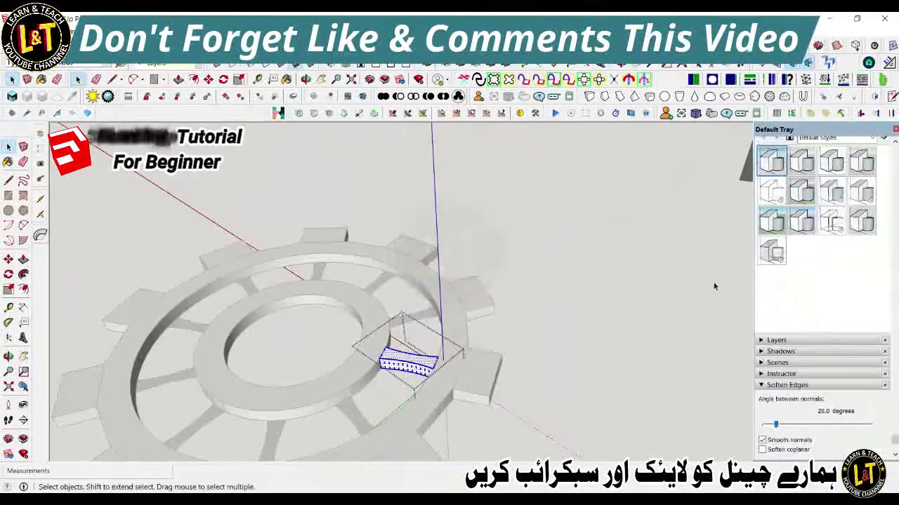
{"action": "middle_click_drag", "start_coordinate": [715, 286], "coordinate": [531, 345]}
{"action": "scroll", "coordinate": [460, 358], "scroll_direction": "up", "scroll_amount": 3}
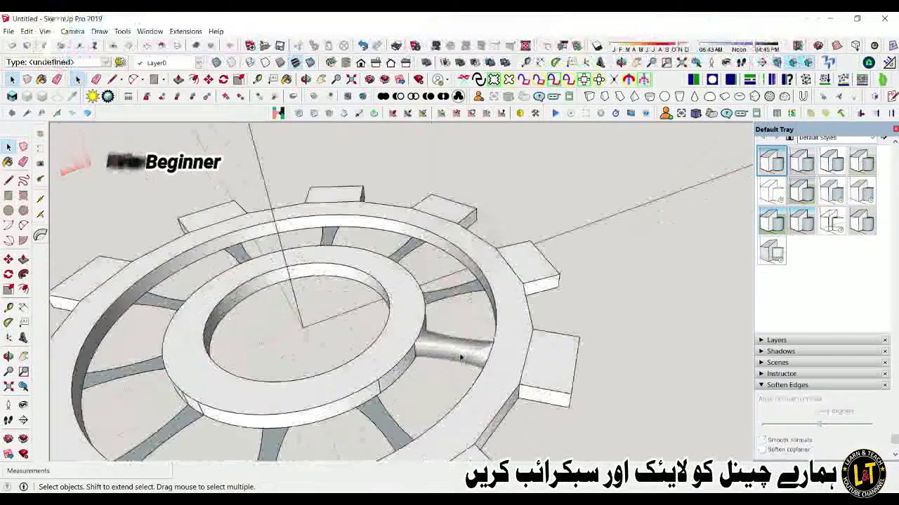
Step: Open the spoke component for editing, inspect it, and close it again
{"action": "double_click", "coordinate": [461, 358]}
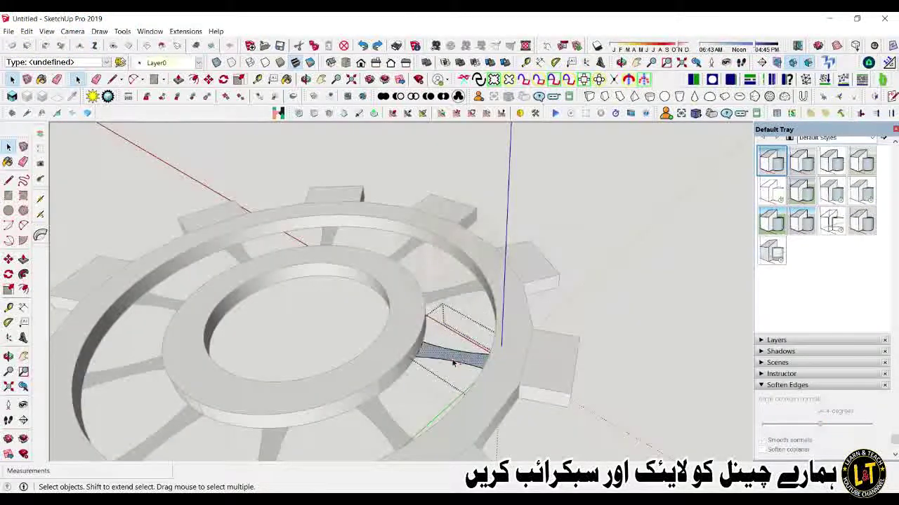
{"action": "middle_click_drag", "start_coordinate": [449, 359], "coordinate": [413, 370]}
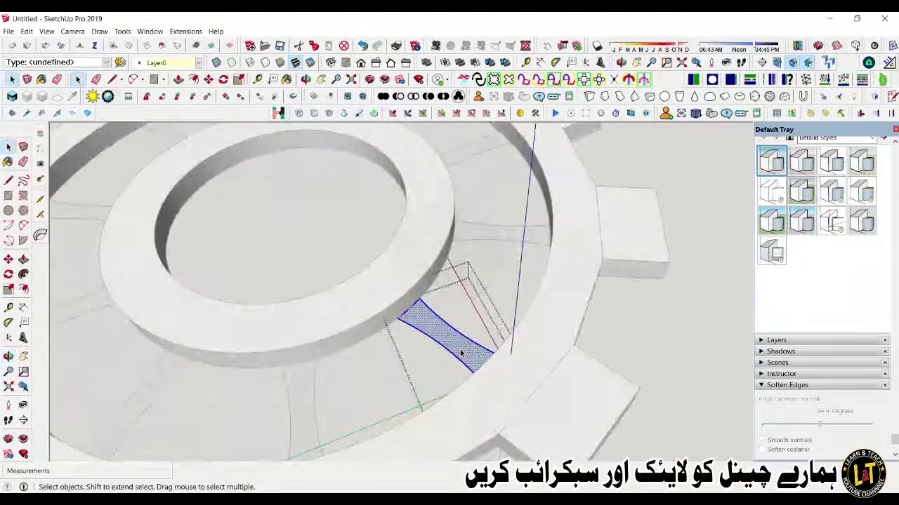
{"action": "scroll", "coordinate": [462, 353], "scroll_direction": "down", "scroll_amount": 3}
{"action": "right_click", "coordinate": [465, 351]}
{"action": "left_click", "coordinate": [492, 330]}
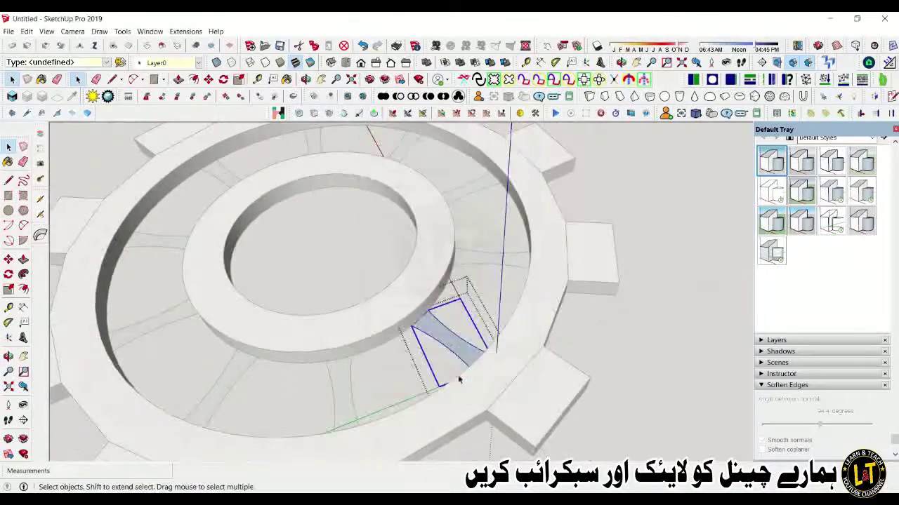
Step: Reopen the spoke and Push/Pull its face to a 6 mm thickness
{"action": "double_click", "coordinate": [475, 361]}
{"action": "key", "text": "p"}
{"action": "left_click", "coordinate": [465, 354]}
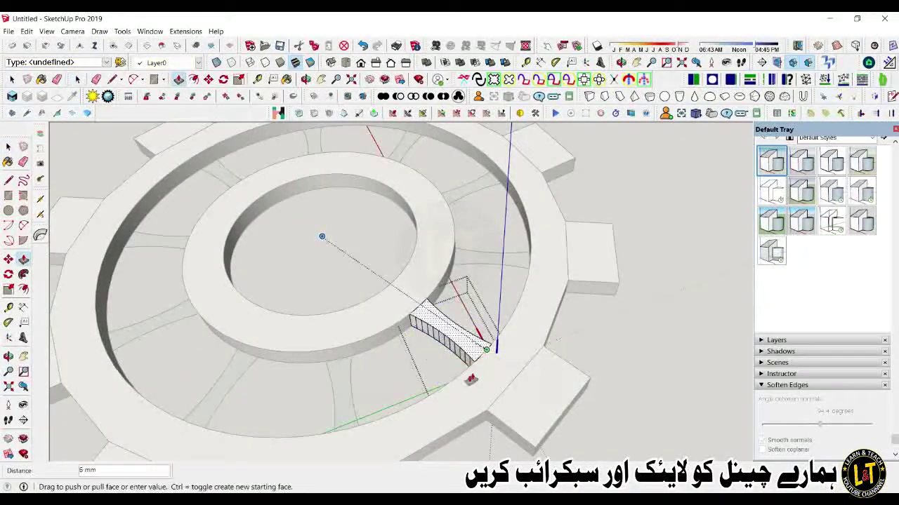
{"action": "left_click", "coordinate": [486, 351]}
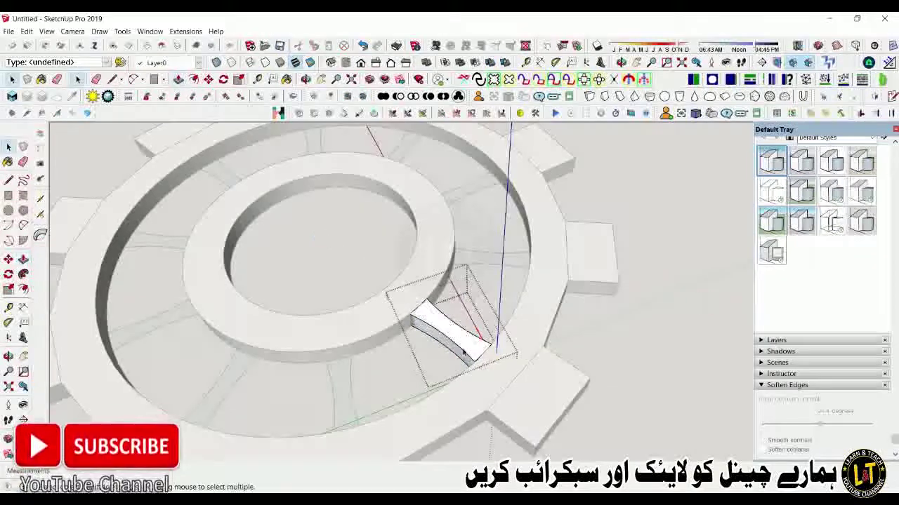
{"action": "scroll", "coordinate": [485, 351], "scroll_direction": "down", "scroll_amount": 3}
{"action": "scroll", "coordinate": [421, 281], "scroll_direction": "up", "scroll_amount": 1}
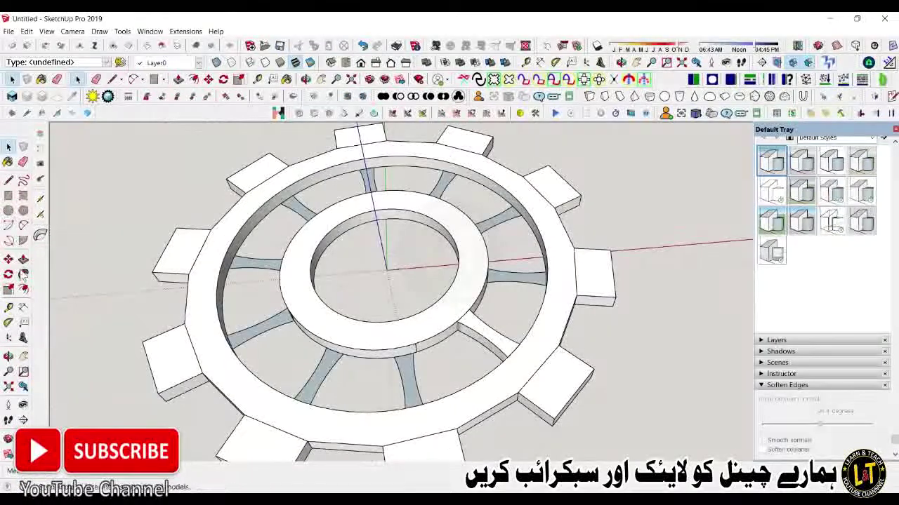
Step: Rotate-copy the solid spoke about the gear centre and array it ten times
{"action": "key", "text": "space"}
{"action": "left_click", "coordinate": [484, 332]}
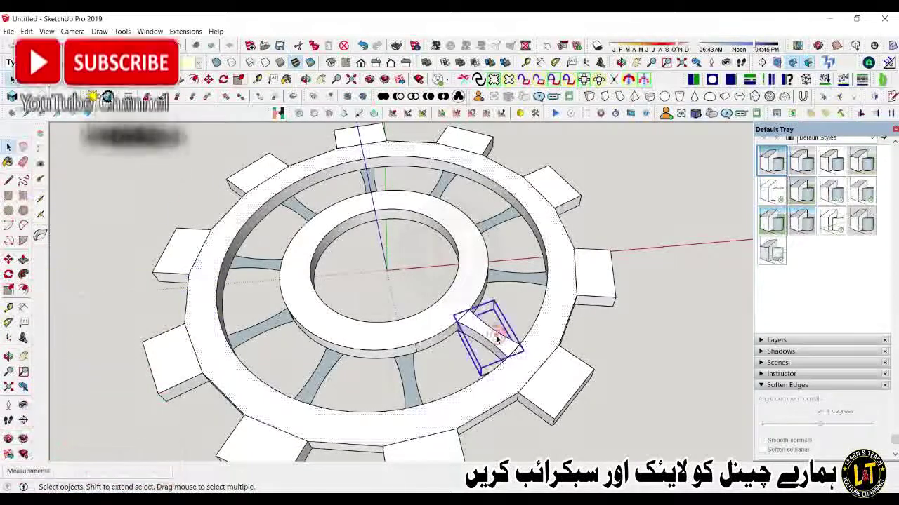
{"action": "key", "text": "q"}
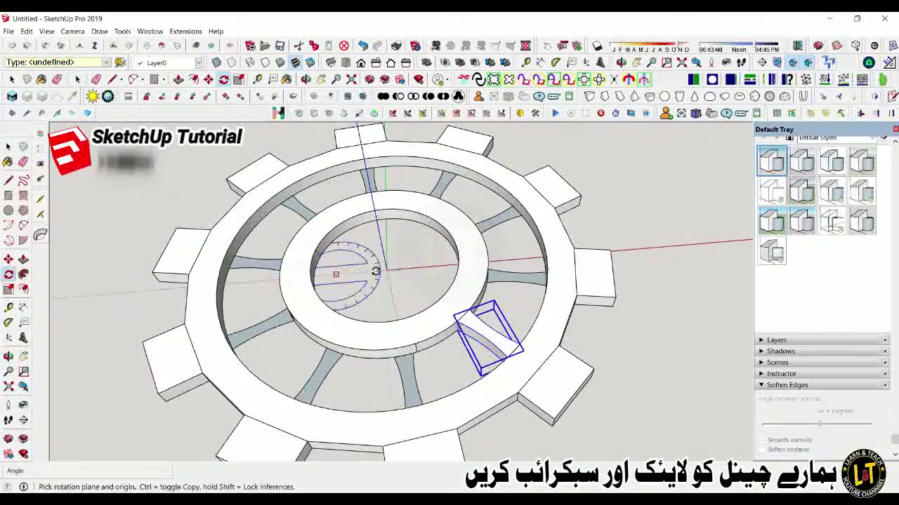
{"action": "left_click", "coordinate": [385, 270]}
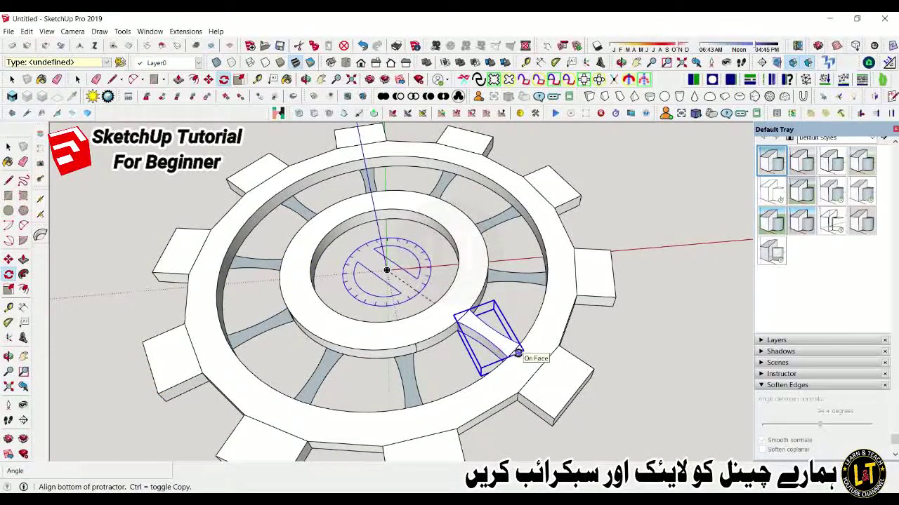
{"action": "left_click", "coordinate": [516, 349]}
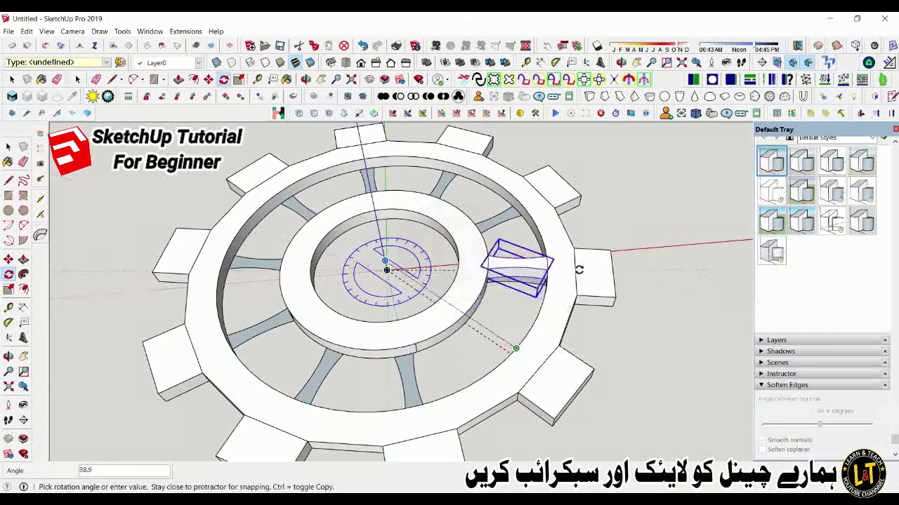
{"action": "key", "text": "ctrl"}
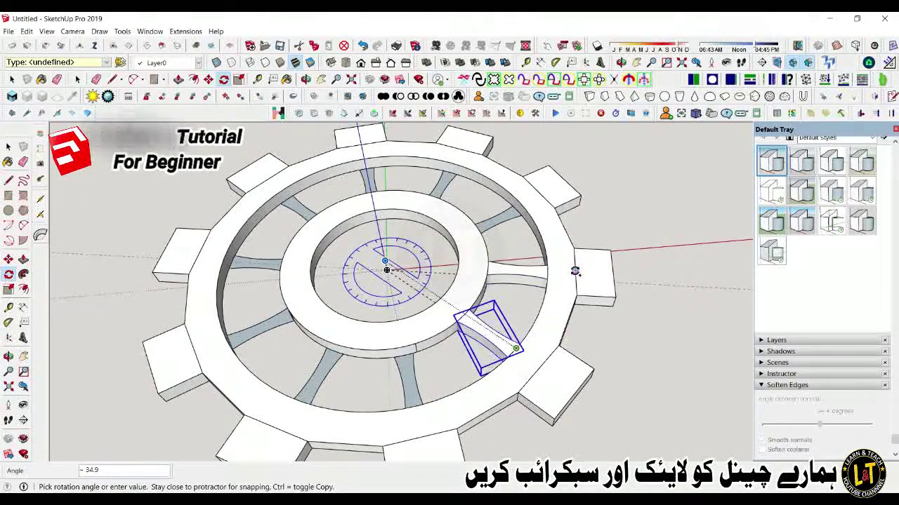
{"action": "left_click", "coordinate": [574, 271]}
{"action": "type", "text": "0"}
{"action": "key", "text": "Return"}
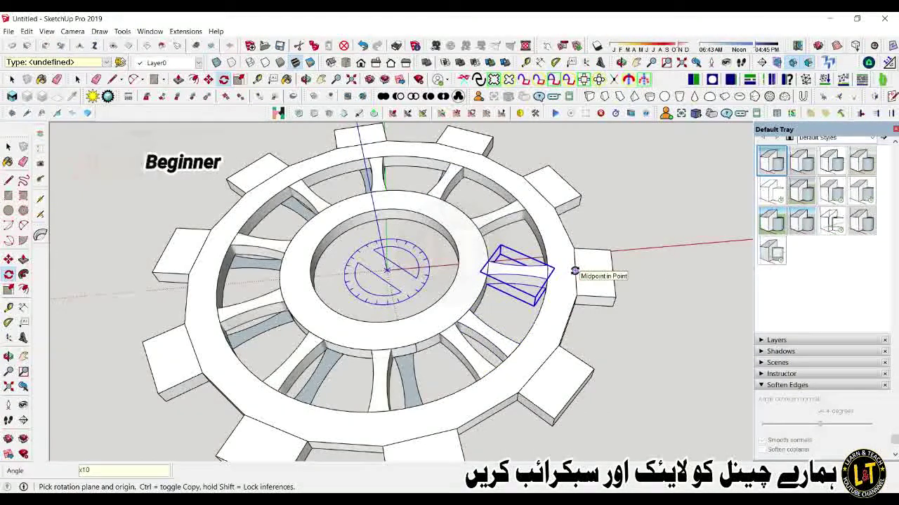
Step: Orbit to inspect the arrayed spokes and cancel an unintended rotation
{"action": "mouse_move", "coordinate": [491, 382]}
{"action": "middle_mouse_down"}
{"action": "mouse_move", "coordinate": [425, 426]}
{"action": "mouse_move", "coordinate": [398, 427]}
{"action": "middle_mouse_up"}
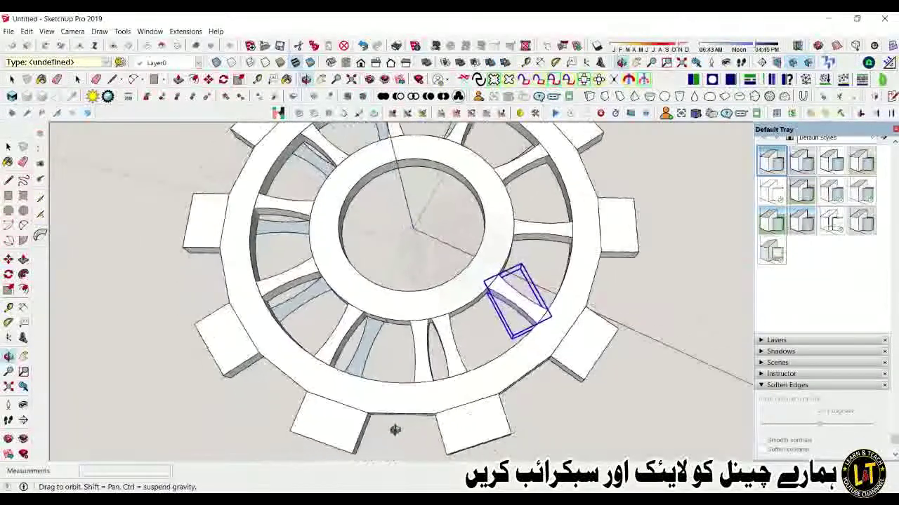
{"action": "key", "text": "q"}
{"action": "left_click", "coordinate": [427, 418]}
{"action": "key", "text": "Escape"}
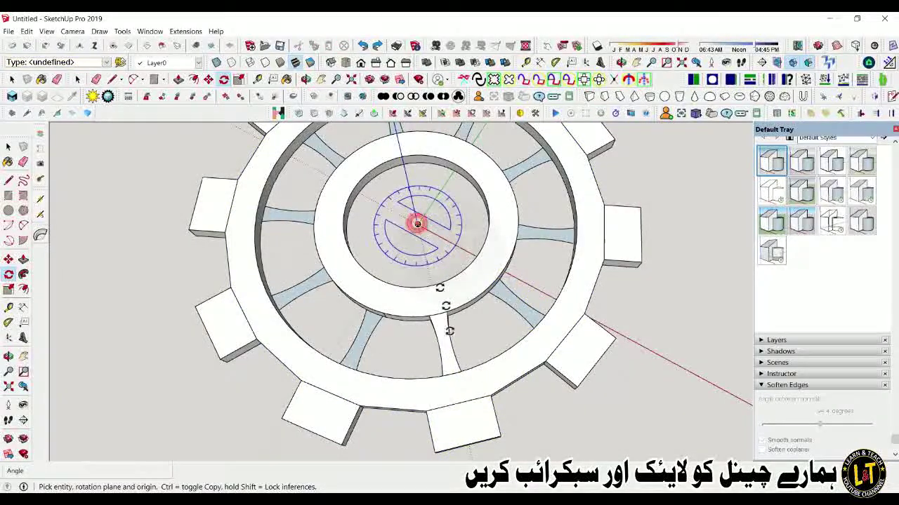
Step: Select the bottom spoke and place a rotated copy 36 degrees around
{"action": "key", "text": "space"}
{"action": "left_click", "coordinate": [452, 361]}
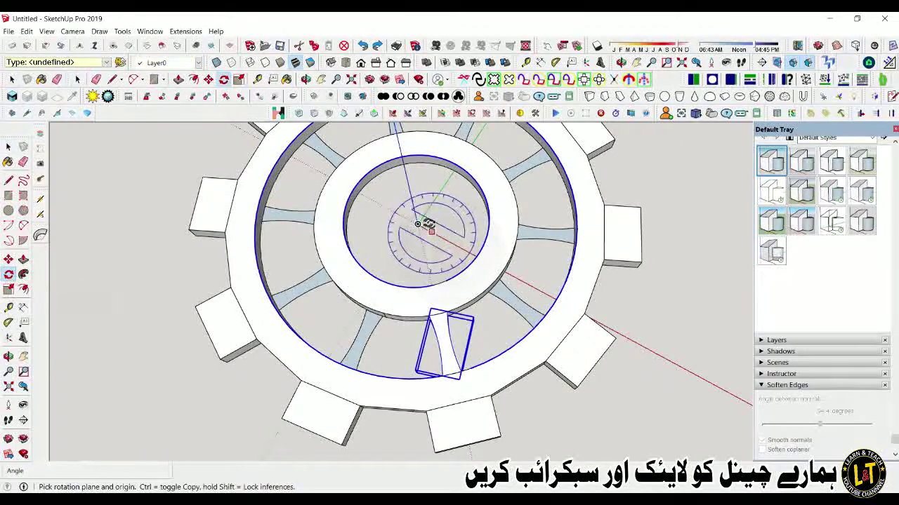
{"action": "left_click", "coordinate": [450, 372]}
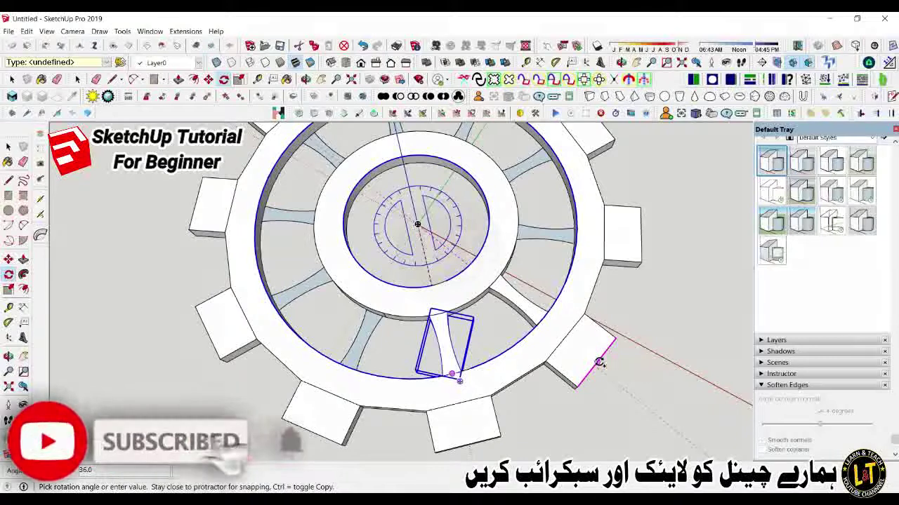
{"action": "left_click", "coordinate": [599, 362]}
{"action": "type", "text": "x10"}
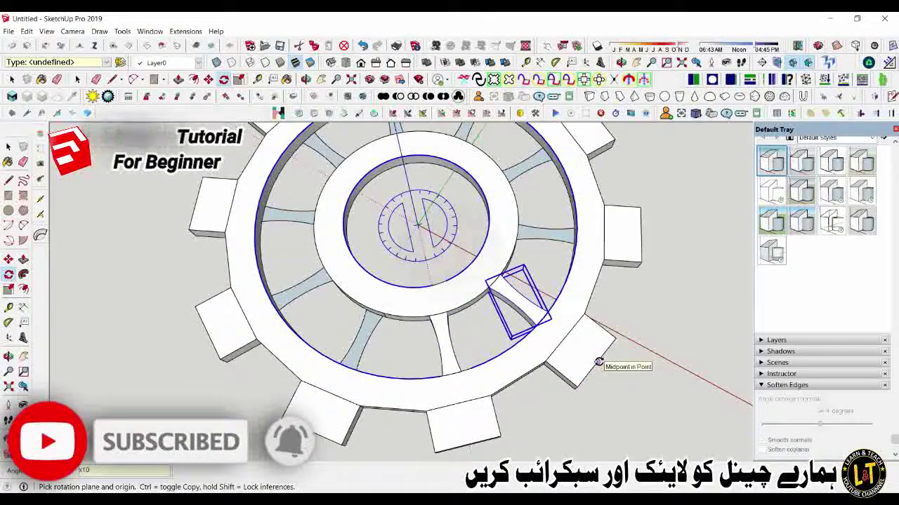
{"action": "key", "text": "space"}
Step: Soften and smooth all edges inside the spoke group
{"action": "scroll", "coordinate": [473, 277], "scroll_direction": "down", "scroll_amount": 3}
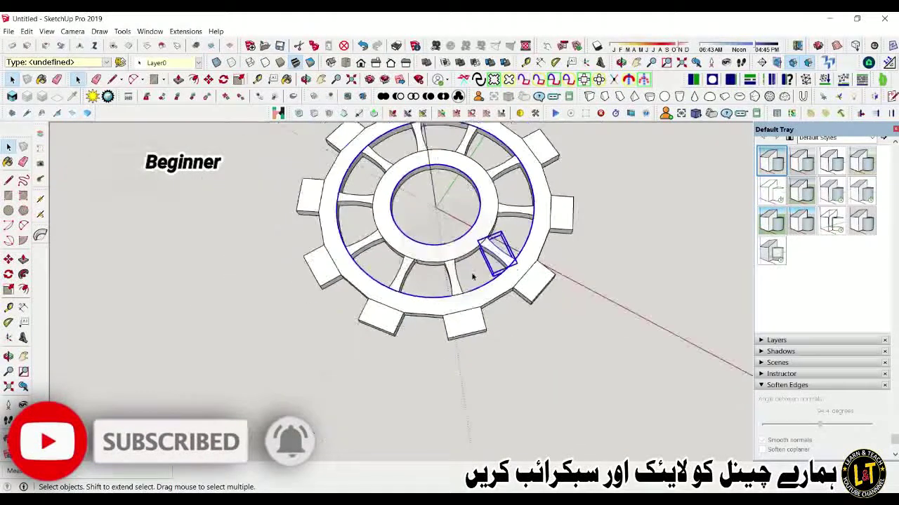
{"action": "scroll", "coordinate": [472, 277], "scroll_direction": "up", "scroll_amount": 1}
{"action": "scroll", "coordinate": [474, 270], "scroll_direction": "up", "scroll_amount": 2}
{"action": "scroll", "coordinate": [481, 250], "scroll_direction": "up", "scroll_amount": 2}
{"action": "double_click", "coordinate": [481, 250]}
{"action": "triple_click", "coordinate": [480, 251]}
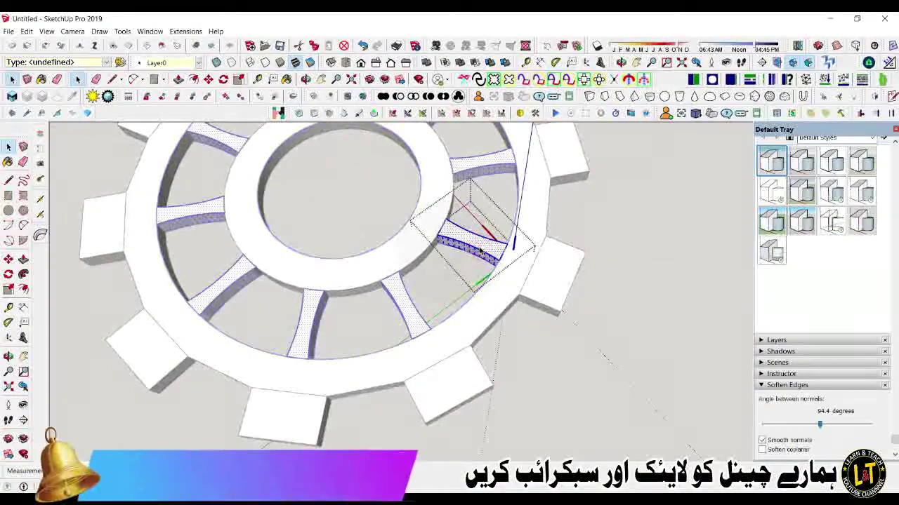
{"action": "scroll", "coordinate": [479, 251], "scroll_direction": "up", "scroll_amount": 2}
{"action": "right_click", "coordinate": [479, 249]}
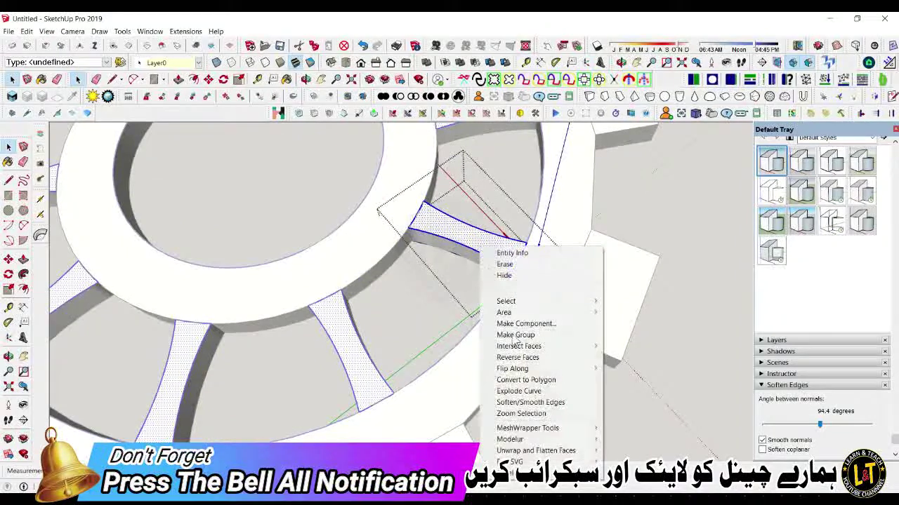
{"action": "left_click", "coordinate": [534, 402]}
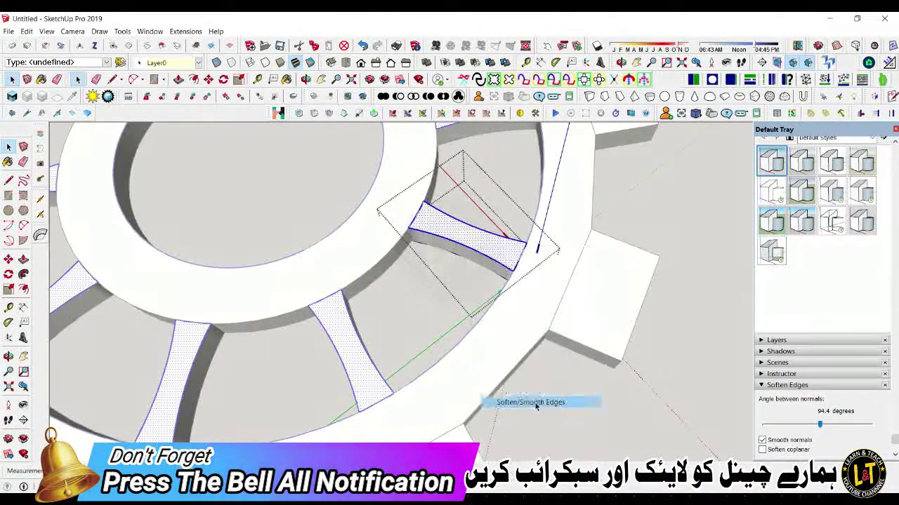
{"action": "left_click", "coordinate": [597, 389]}
Step: Soften and smooth the inner ring's edges at 94.4 degrees with smooth normals
{"action": "scroll", "coordinate": [582, 396], "scroll_direction": "down", "scroll_amount": 5}
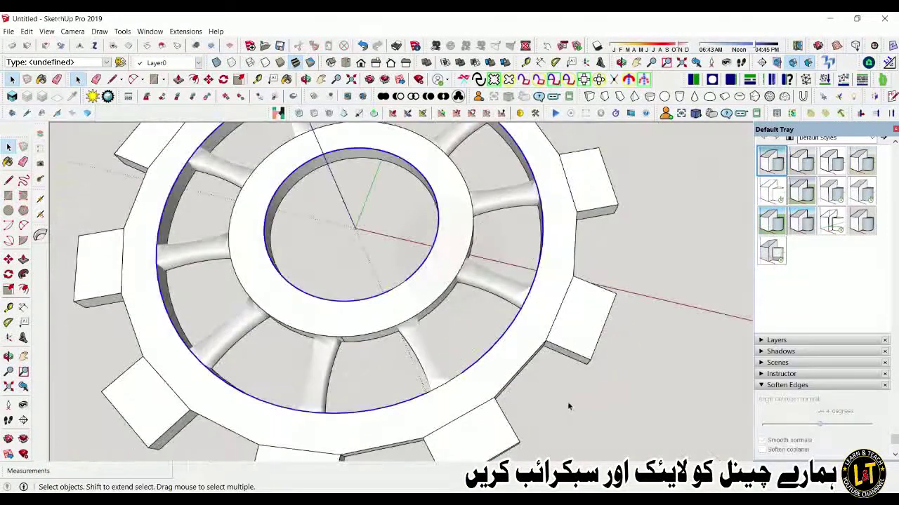
{"action": "mouse_move", "coordinate": [565, 367]}
{"action": "middle_mouse_down"}
{"action": "mouse_move", "coordinate": [535, 375]}
{"action": "mouse_move", "coordinate": [578, 320]}
{"action": "mouse_move", "coordinate": [568, 337]}
{"action": "mouse_move", "coordinate": [525, 332]}
{"action": "mouse_move", "coordinate": [487, 344]}
{"action": "mouse_move", "coordinate": [585, 309]}
{"action": "middle_mouse_up"}
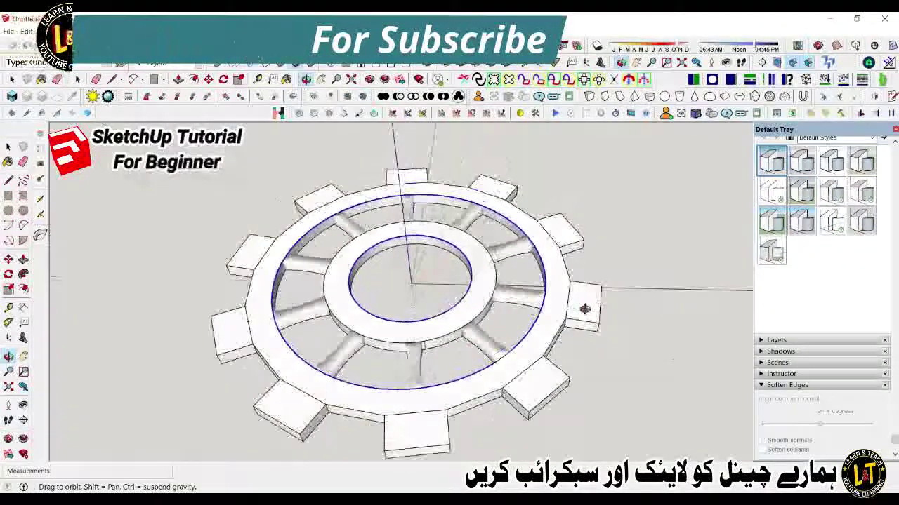
{"action": "scroll", "coordinate": [552, 316], "scroll_direction": "up", "scroll_amount": 2}
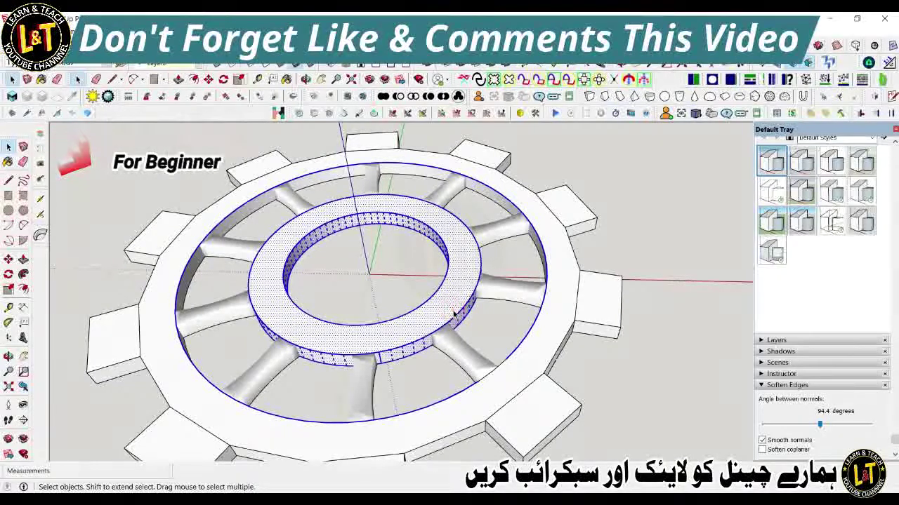
{"action": "right_click", "coordinate": [454, 314]}
{"action": "left_click", "coordinate": [488, 237]}
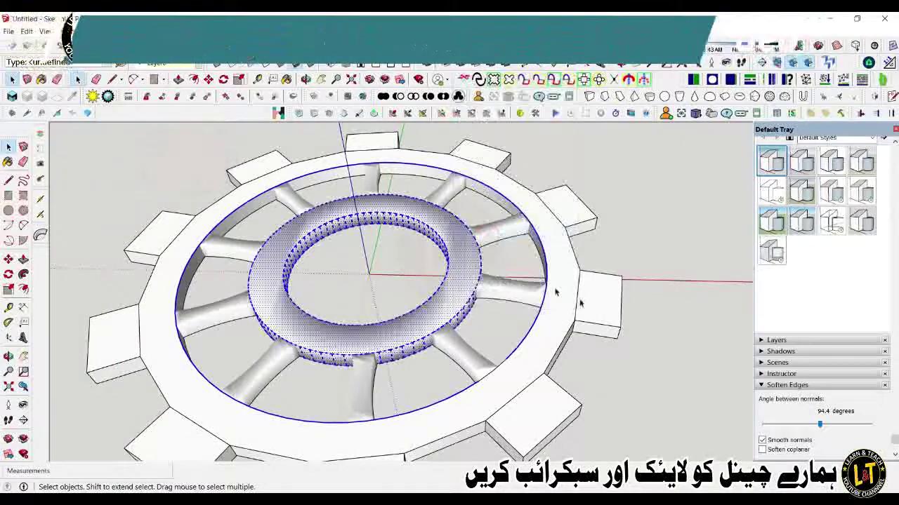
{"action": "left_click", "coordinate": [681, 311]}
Step: Orbit around the gear and select the outer ring's face and edges
{"action": "scroll", "coordinate": [617, 329], "scroll_direction": "down", "scroll_amount": 2}
{"action": "scroll", "coordinate": [550, 349], "scroll_direction": "down", "scroll_amount": 2}
{"action": "middle_click_drag", "start_coordinate": [551, 349], "coordinate": [684, 334]}
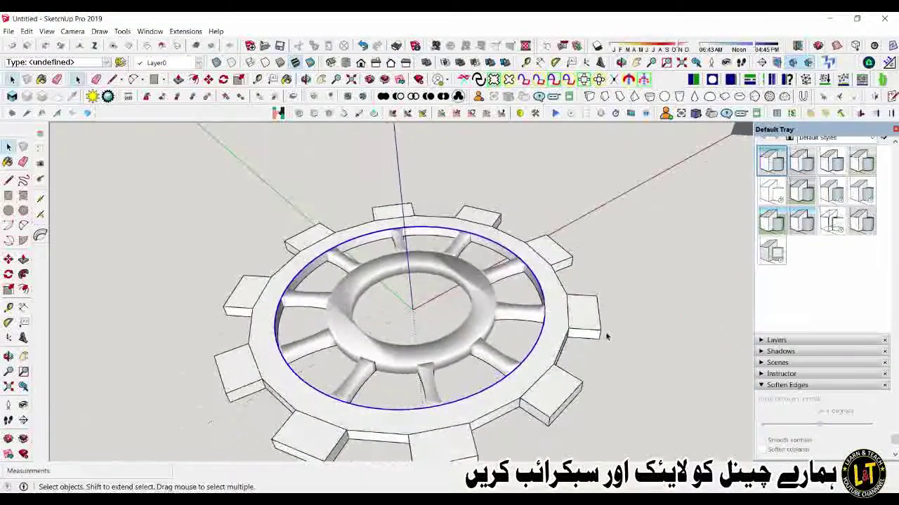
{"action": "scroll", "coordinate": [503, 320], "scroll_direction": "up", "scroll_amount": 2}
{"action": "scroll", "coordinate": [503, 317], "scroll_direction": "down", "scroll_amount": 2}
{"action": "mouse_move", "coordinate": [515, 315]}
{"action": "middle_mouse_down"}
{"action": "mouse_move", "coordinate": [487, 371]}
{"action": "mouse_move", "coordinate": [395, 362]}
{"action": "mouse_move", "coordinate": [505, 341]}
{"action": "mouse_move", "coordinate": [419, 335]}
{"action": "middle_mouse_up"}
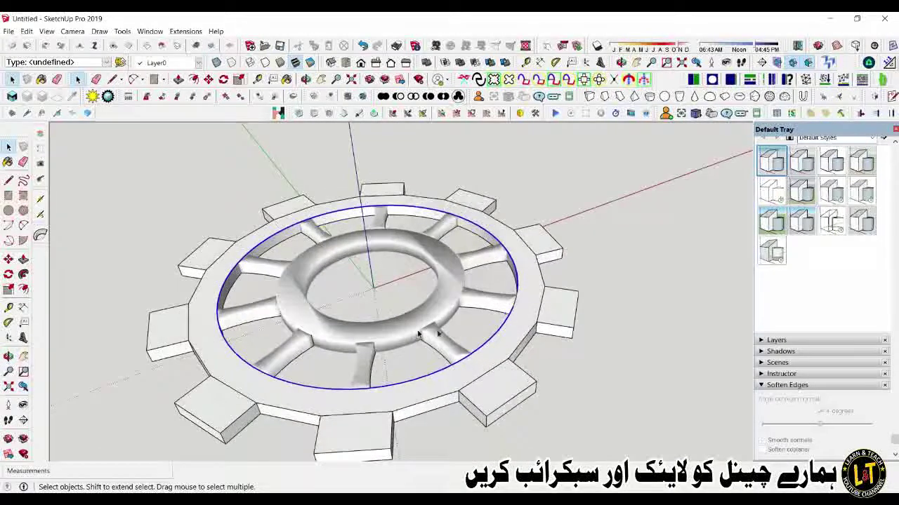
{"action": "double_click", "coordinate": [506, 348]}
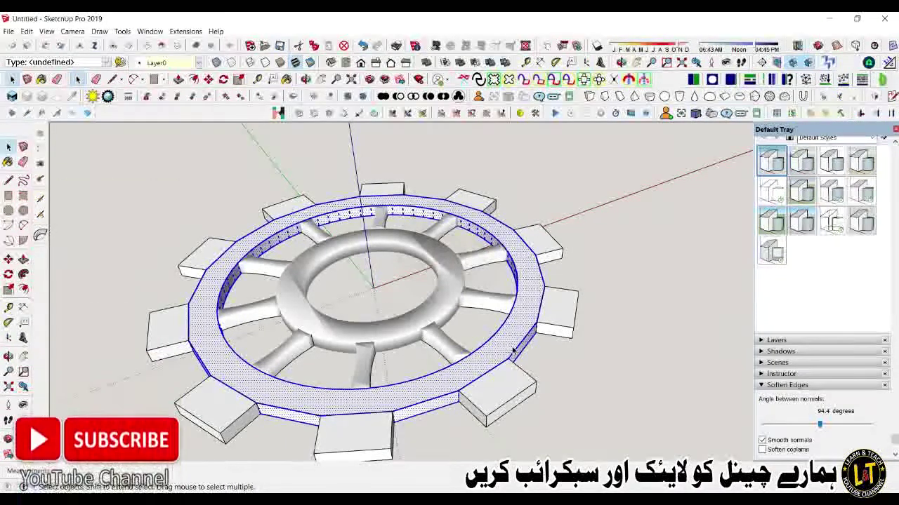
Step: Soften and smooth the outer ring's edges
{"action": "right_click", "coordinate": [517, 352]}
{"action": "left_click", "coordinate": [562, 269]}
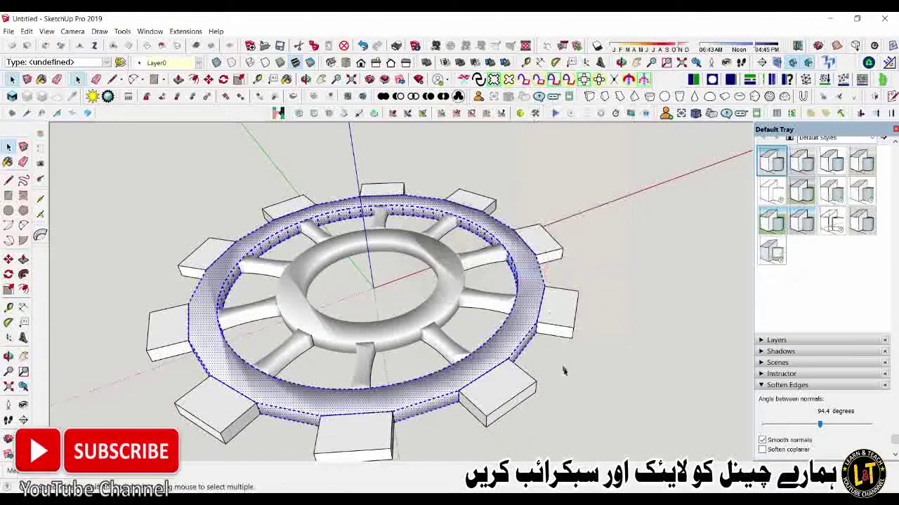
{"action": "left_click", "coordinate": [566, 370]}
Step: Soften and smooth all edges inside one gear tooth
{"action": "double_click", "coordinate": [508, 399]}
{"action": "triple_click", "coordinate": [509, 398]}
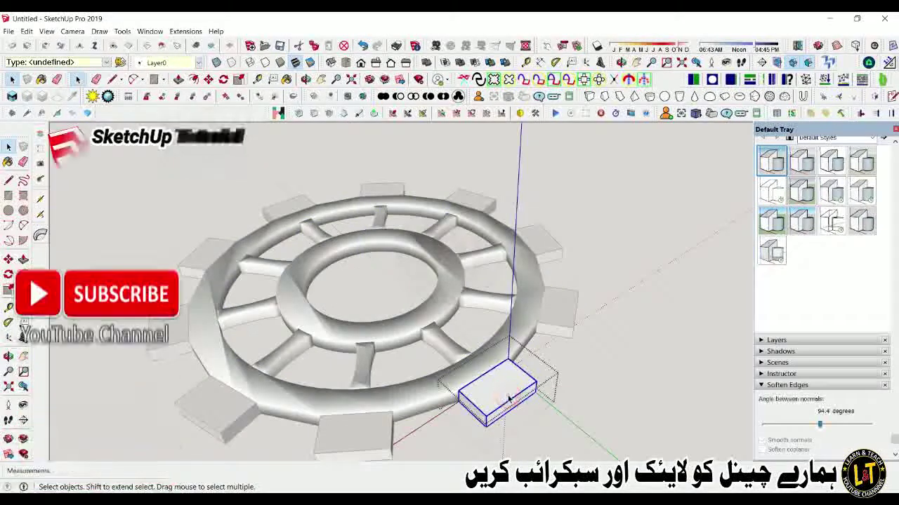
{"action": "scroll", "coordinate": [508, 399], "scroll_direction": "up", "scroll_amount": 1}
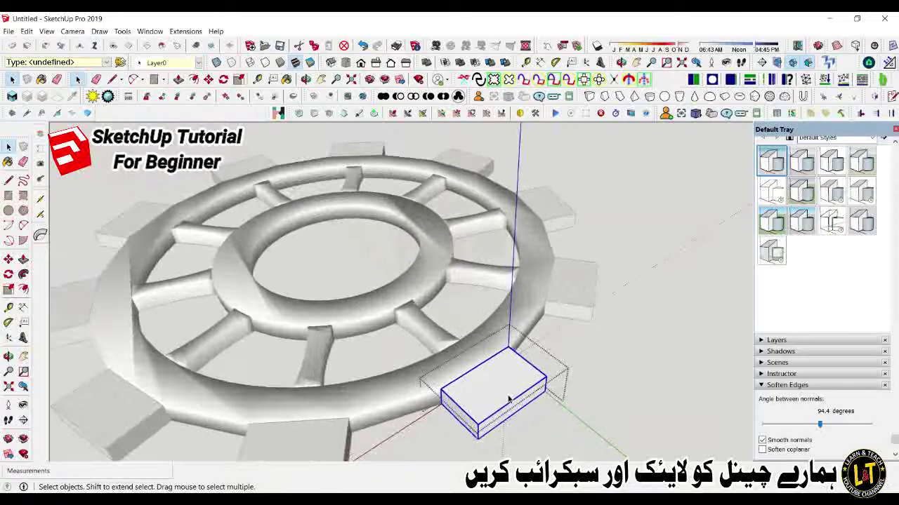
{"action": "scroll", "coordinate": [495, 414], "scroll_direction": "up", "scroll_amount": 1}
{"action": "scroll", "coordinate": [495, 414], "scroll_direction": "up", "scroll_amount": 1}
{"action": "right_click", "coordinate": [496, 413]}
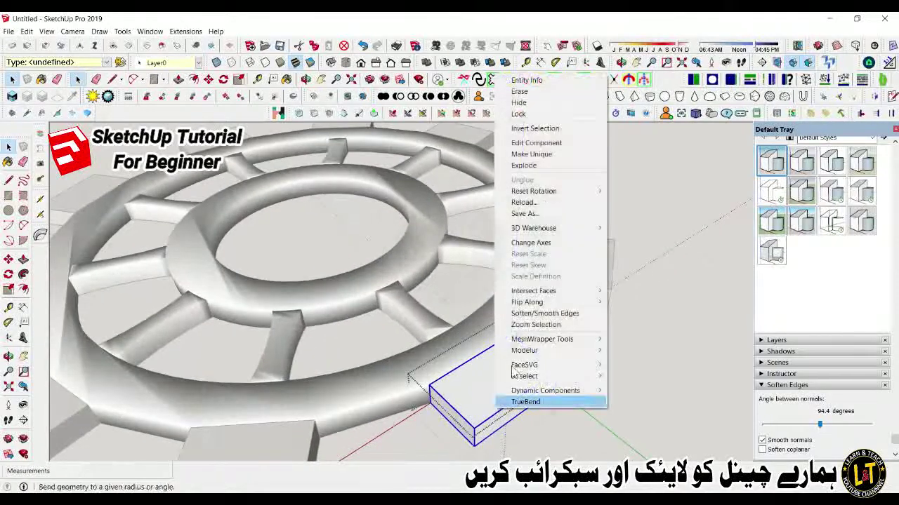
{"action": "left_click", "coordinate": [561, 317]}
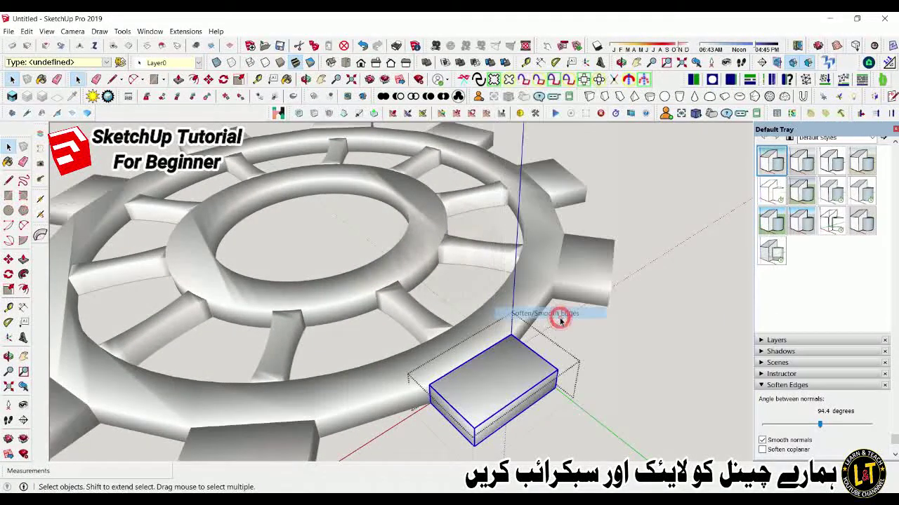
Step: Orbit to a near-top view and open the View menu for Edge Style
{"action": "scroll", "coordinate": [593, 387], "scroll_direction": "down", "scroll_amount": 3}
{"action": "scroll", "coordinate": [477, 353], "scroll_direction": "down", "scroll_amount": 2}
{"action": "mouse_move", "coordinate": [488, 411]}
{"action": "middle_mouse_down"}
{"action": "mouse_move", "coordinate": [491, 365]}
{"action": "mouse_move", "coordinate": [551, 327]}
{"action": "mouse_move", "coordinate": [339, 224]}
{"action": "middle_mouse_up"}
{"action": "key", "text": "space"}
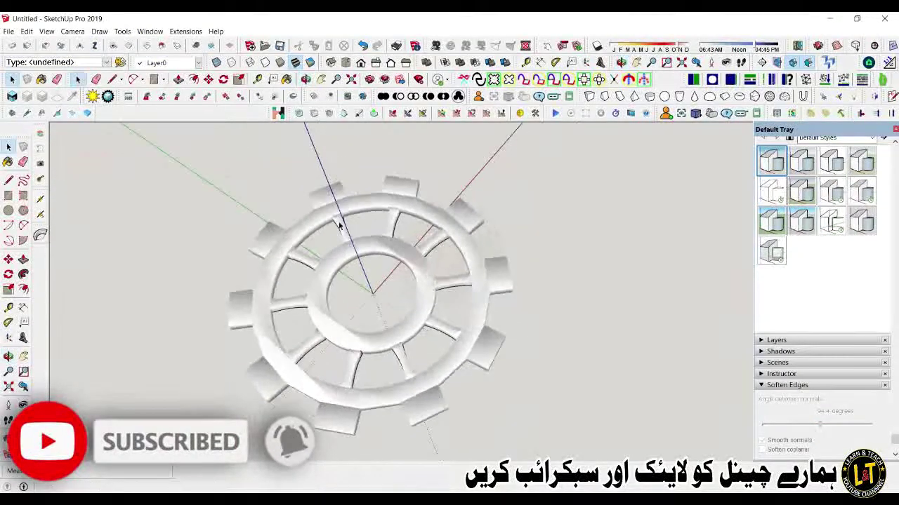
{"action": "left_click", "coordinate": [48, 32]}
{"action": "left_click", "coordinate": [108, 165]}
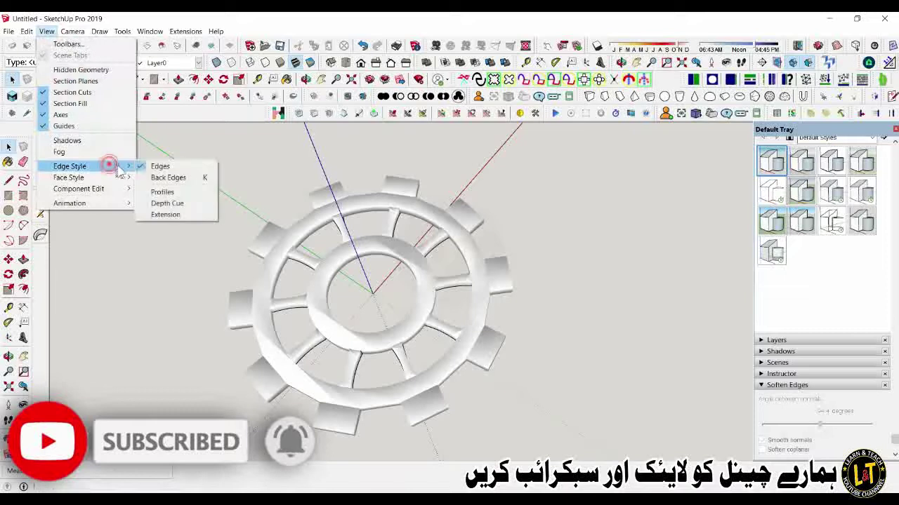
{"action": "left_click", "coordinate": [149, 192]}
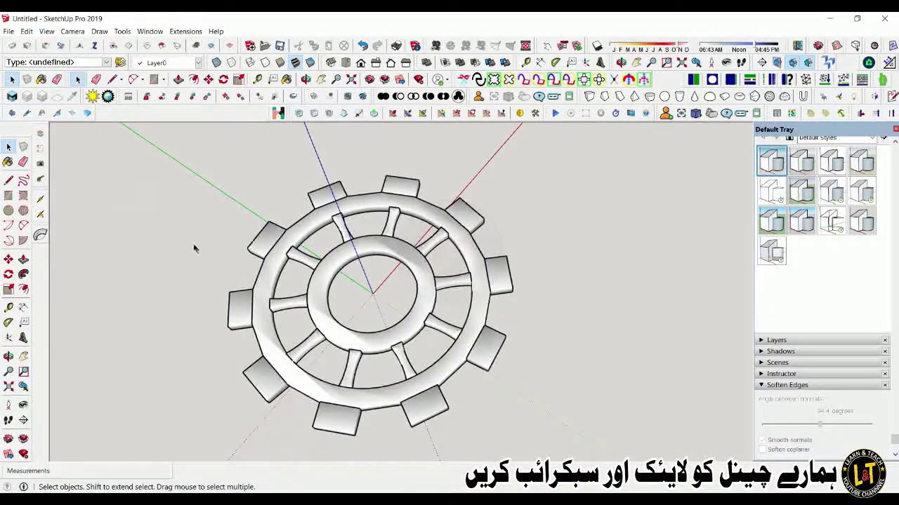
{"action": "mouse_move", "coordinate": [165, 256]}
{"action": "middle_mouse_down"}
{"action": "mouse_move", "coordinate": [170, 276]}
{"action": "mouse_move", "coordinate": [220, 181]}
{"action": "mouse_move", "coordinate": [227, 133]}
{"action": "mouse_move", "coordinate": [214, 125]}
{"action": "middle_mouse_up"}
{"action": "key", "text": "space"}
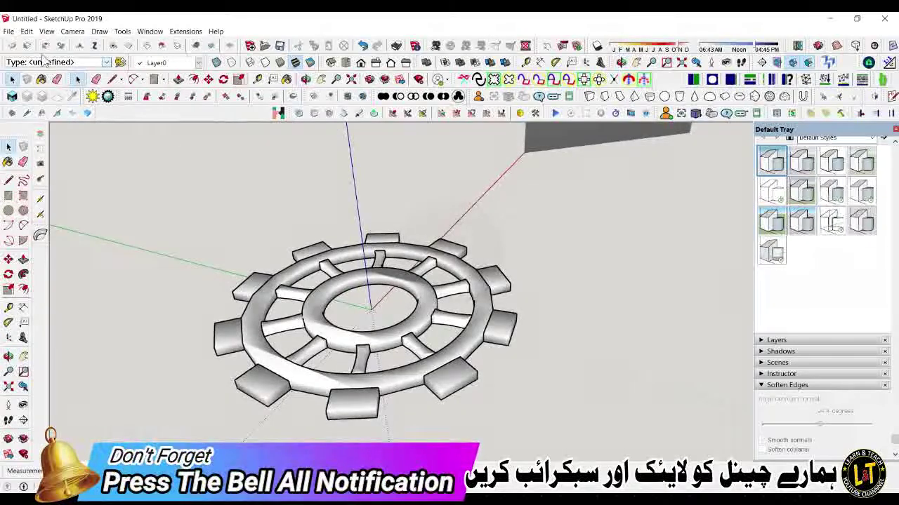
{"action": "left_click", "coordinate": [95, 165]}
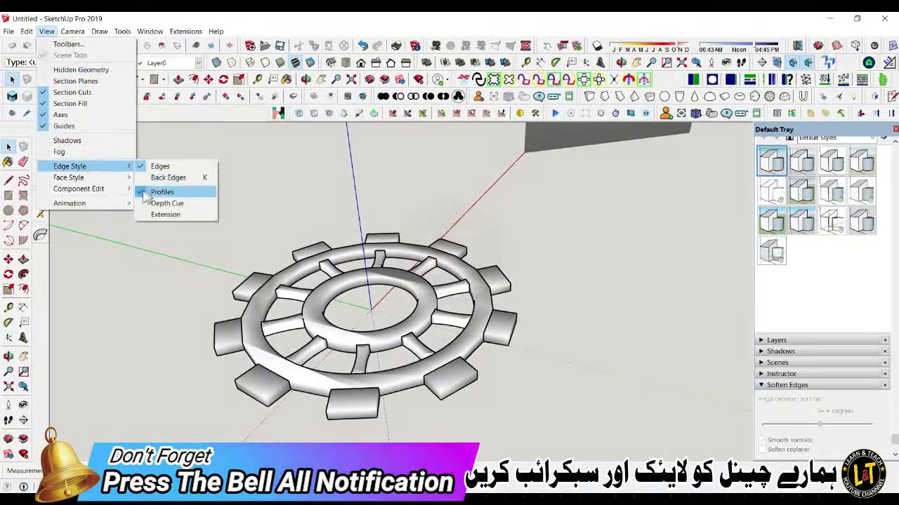
{"action": "left_click", "coordinate": [146, 192]}
{"action": "scroll", "coordinate": [128, 226], "scroll_direction": "down", "scroll_amount": 2}
{"action": "mouse_move", "coordinate": [128, 226]}
{"action": "middle_mouse_down"}
{"action": "mouse_move", "coordinate": [452, 311]}
{"action": "mouse_move", "coordinate": [429, 293]}
{"action": "mouse_move", "coordinate": [391, 326]}
{"action": "mouse_move", "coordinate": [187, 221]}
{"action": "middle_mouse_up"}
{"action": "left_click", "coordinate": [155, 216]}
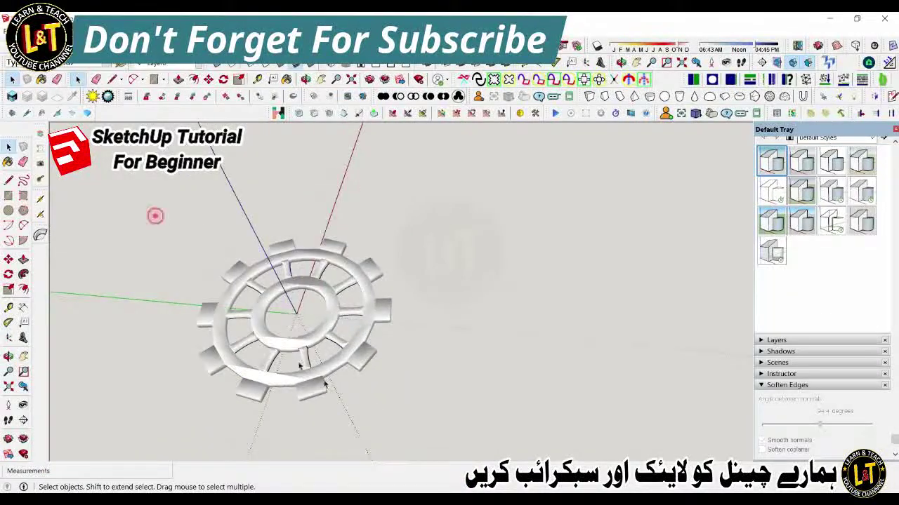
{"action": "left_click_drag", "start_coordinate": [155, 216], "coordinate": [415, 420]}
Step: Paint the gear with the current black material and switch materials to the Colors collection
{"action": "key", "text": "b"}
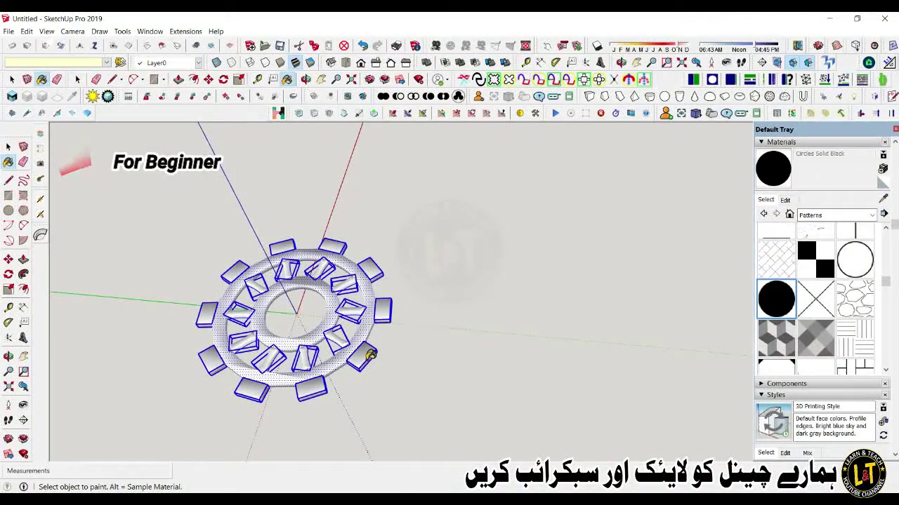
{"action": "left_click", "coordinate": [370, 355]}
{"action": "left_click", "coordinate": [836, 214]}
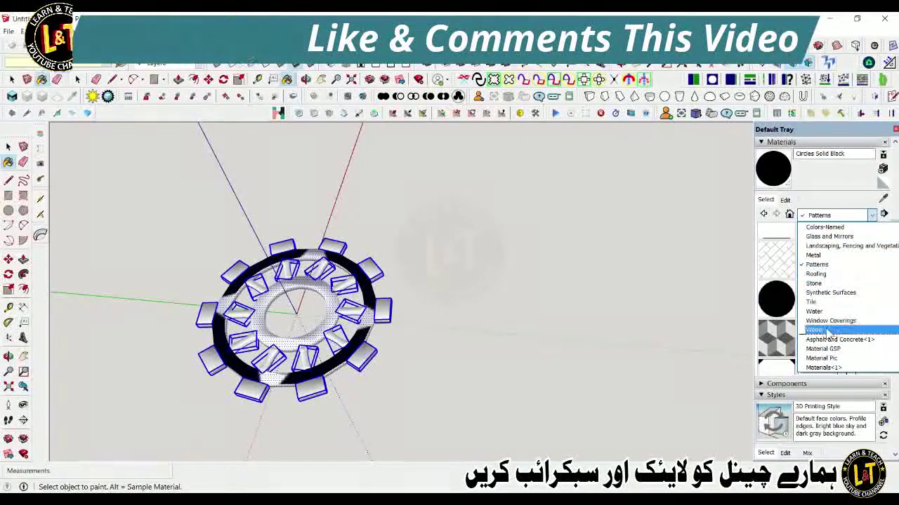
{"action": "scroll", "coordinate": [831, 302], "scroll_direction": "up", "scroll_amount": 1}
{"action": "scroll", "coordinate": [831, 313], "scroll_direction": "up", "scroll_amount": 1}
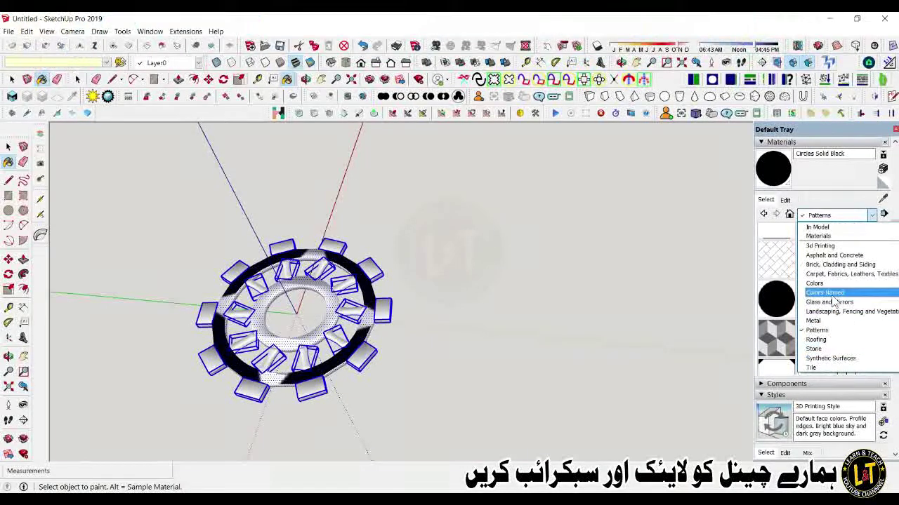
{"action": "left_click", "coordinate": [828, 284]}
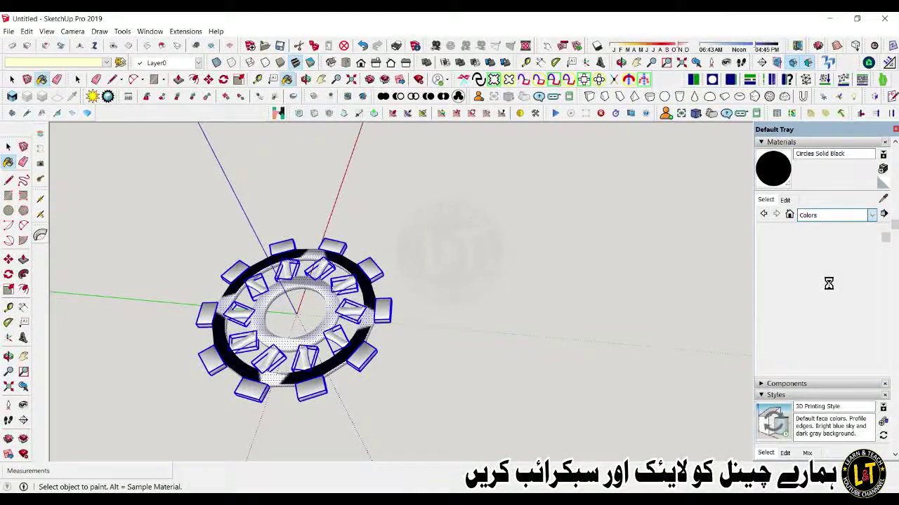
{"action": "scroll", "coordinate": [829, 288], "scroll_direction": "down", "scroll_amount": 3}
{"action": "scroll", "coordinate": [829, 289], "scroll_direction": "down", "scroll_amount": 5}
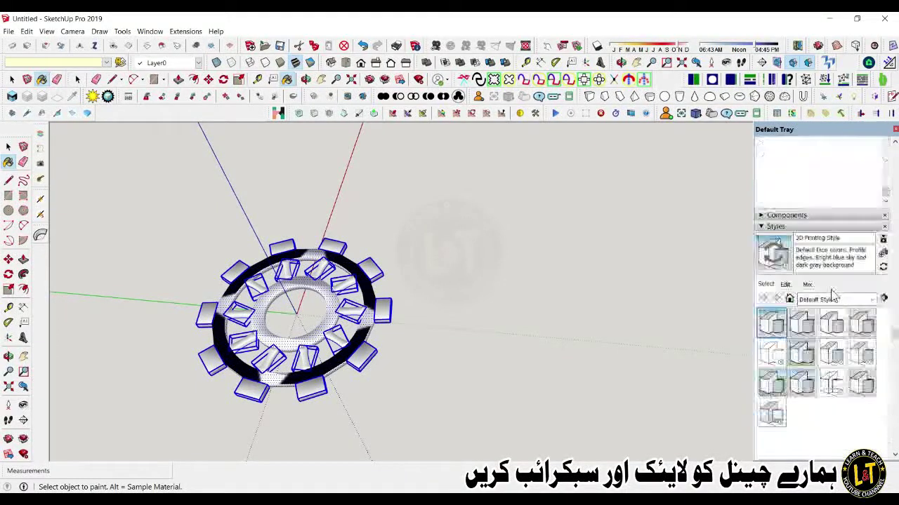
{"action": "scroll", "coordinate": [827, 287], "scroll_direction": "up", "scroll_amount": 4}
{"action": "scroll", "coordinate": [822, 281], "scroll_direction": "up", "scroll_amount": 3}
{"action": "scroll", "coordinate": [822, 276], "scroll_direction": "down", "scroll_amount": 3}
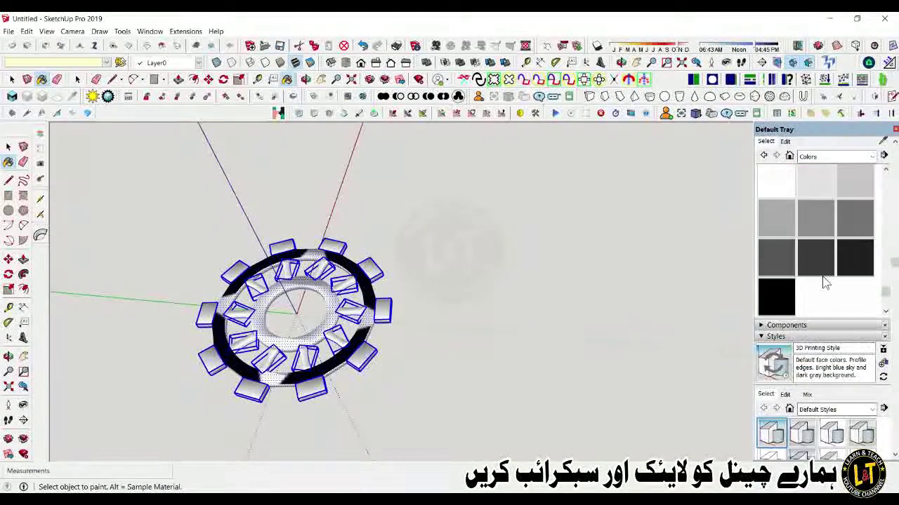
Step: Pick dark grey from Colors and paint the whole selected gear with it
{"action": "left_click", "coordinate": [781, 260]}
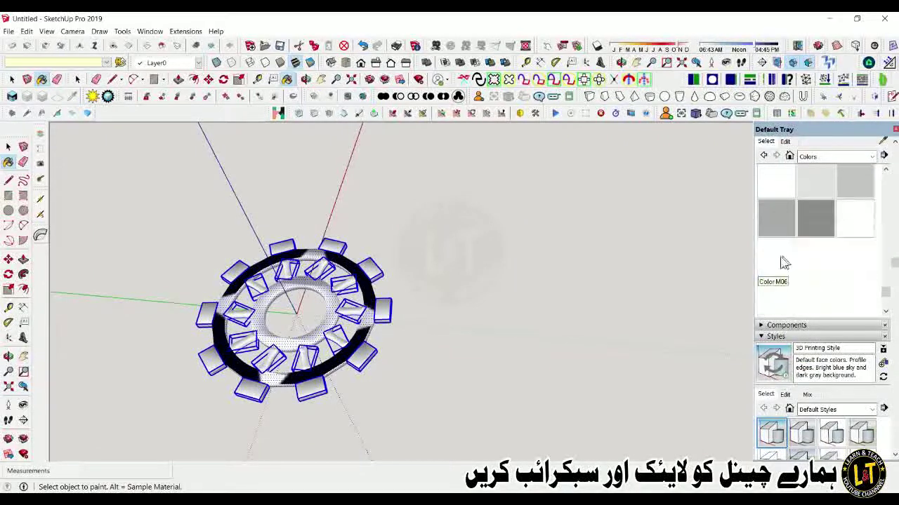
{"action": "left_click", "coordinate": [349, 341]}
{"action": "key", "text": "space"}
{"action": "left_click", "coordinate": [437, 363]}
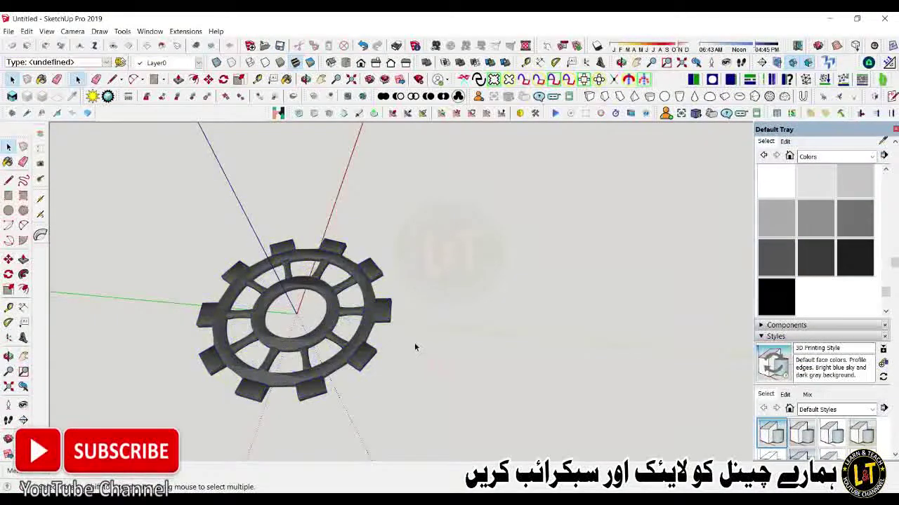
{"action": "middle_click_drag", "start_coordinate": [415, 346], "coordinate": [406, 374]}
{"action": "scroll", "coordinate": [319, 323], "scroll_direction": "down", "scroll_amount": 3}
{"action": "middle_click_drag", "start_coordinate": [329, 330], "coordinate": [385, 361]}
{"action": "scroll", "coordinate": [341, 337], "scroll_direction": "up", "scroll_amount": 2}
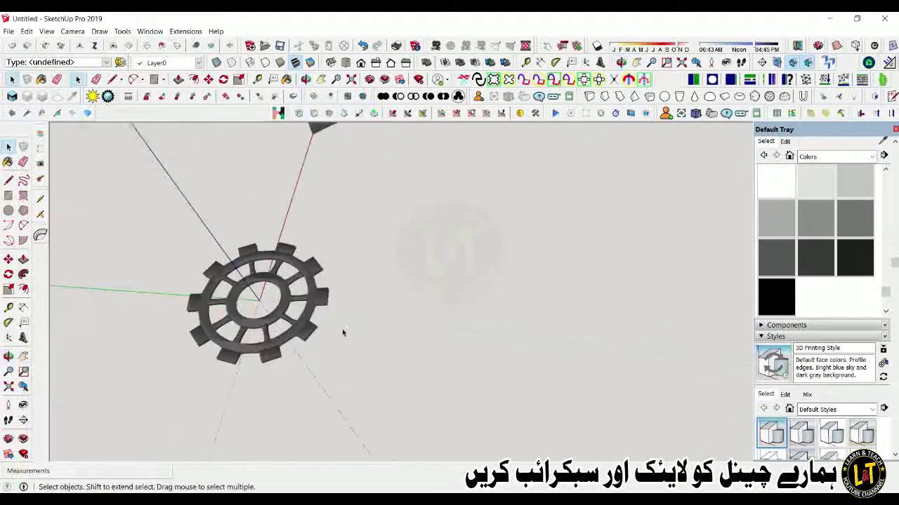
{"action": "scroll", "coordinate": [333, 329], "scroll_direction": "up", "scroll_amount": 2}
{"action": "scroll", "coordinate": [328, 321], "scroll_direction": "up", "scroll_amount": 2}
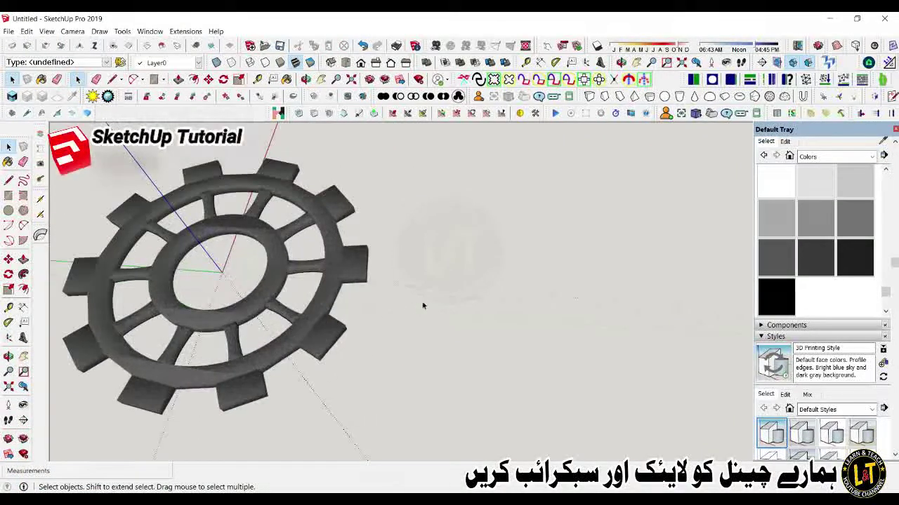
{"action": "scroll", "coordinate": [439, 303], "scroll_direction": "down", "scroll_amount": 1}
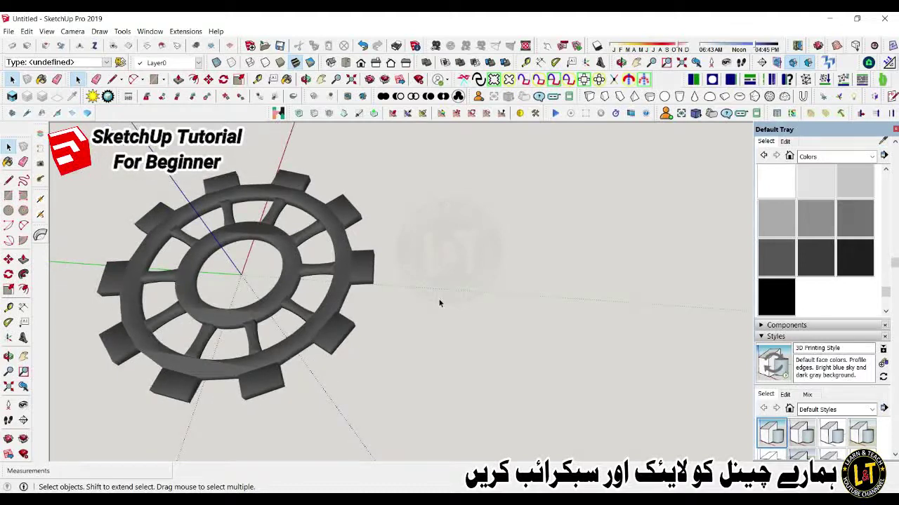